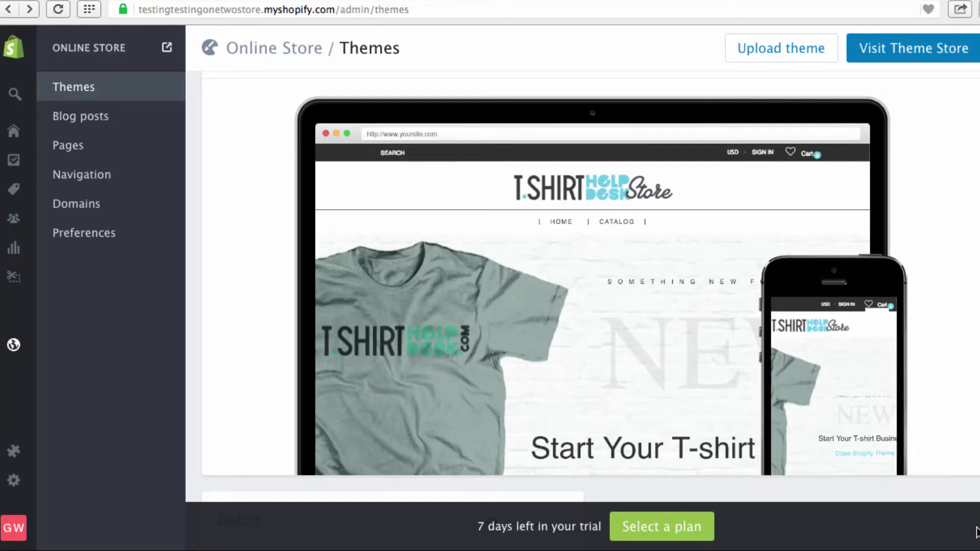
Step: Open the current theme for customization and look through the home page preview, dismissing the newsletter popup
mouse_move(636, 286)
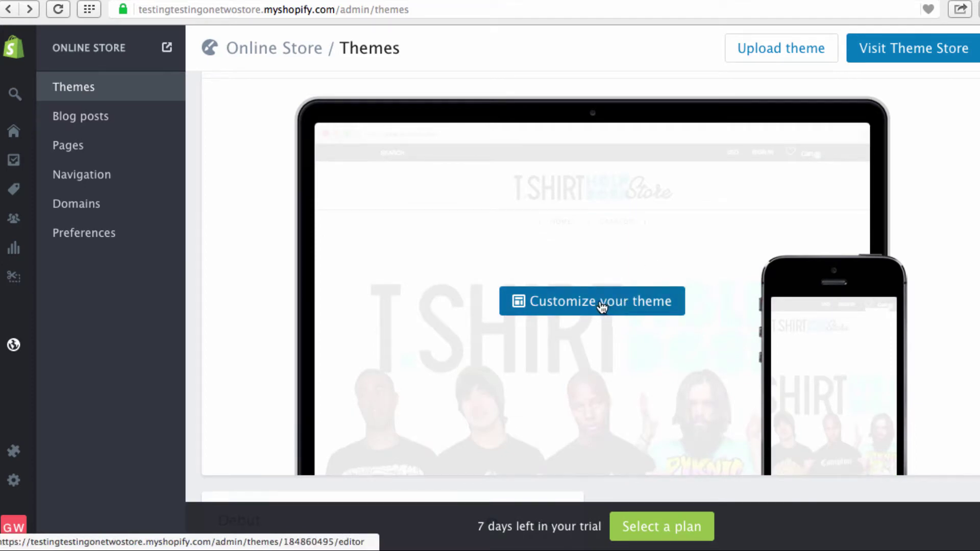
click(599, 302)
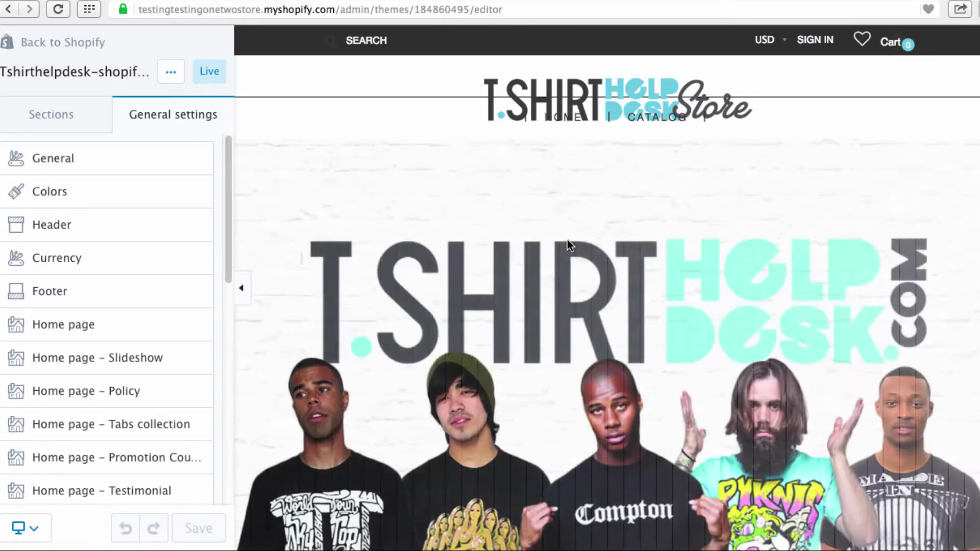
scroll(553, 236, down, 15)
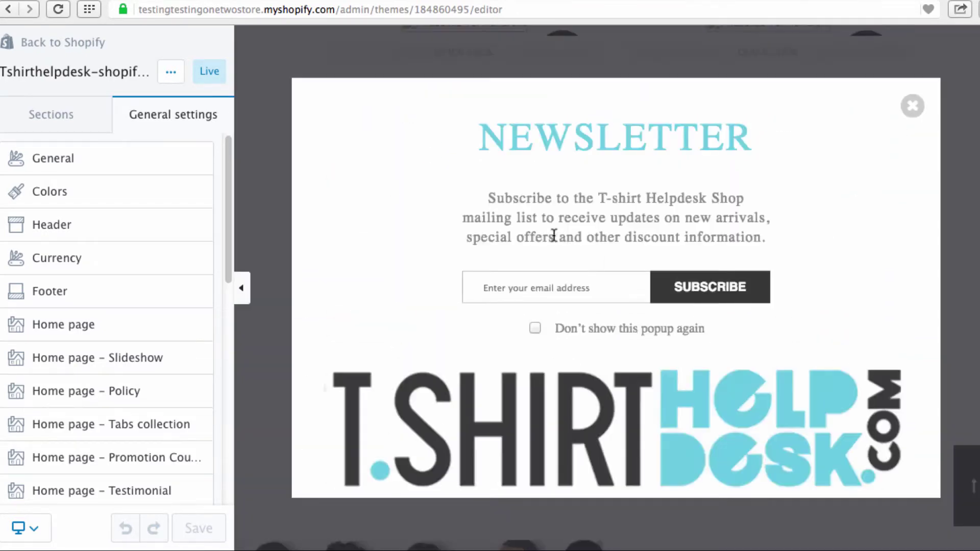
click(914, 107)
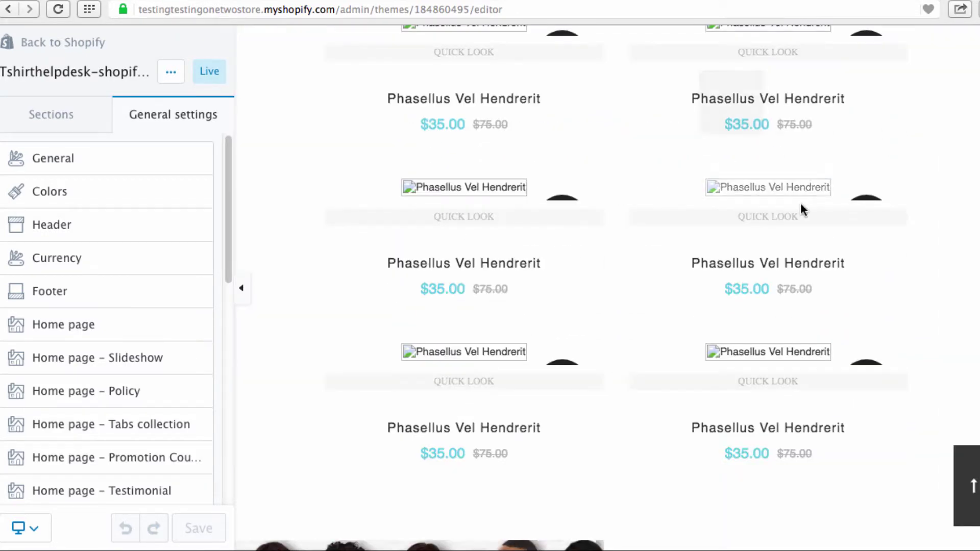
scroll(636, 326, up, 8)
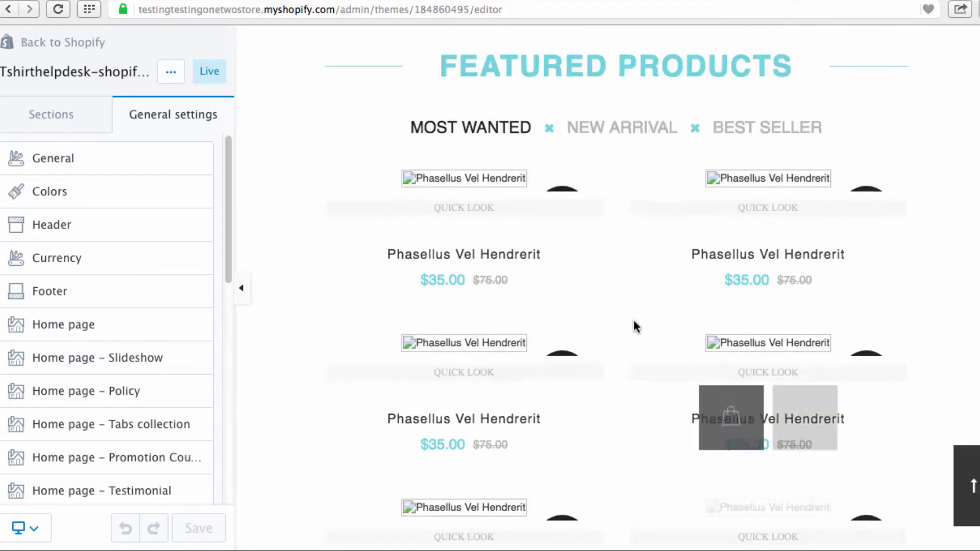
scroll(636, 327, down, 12)
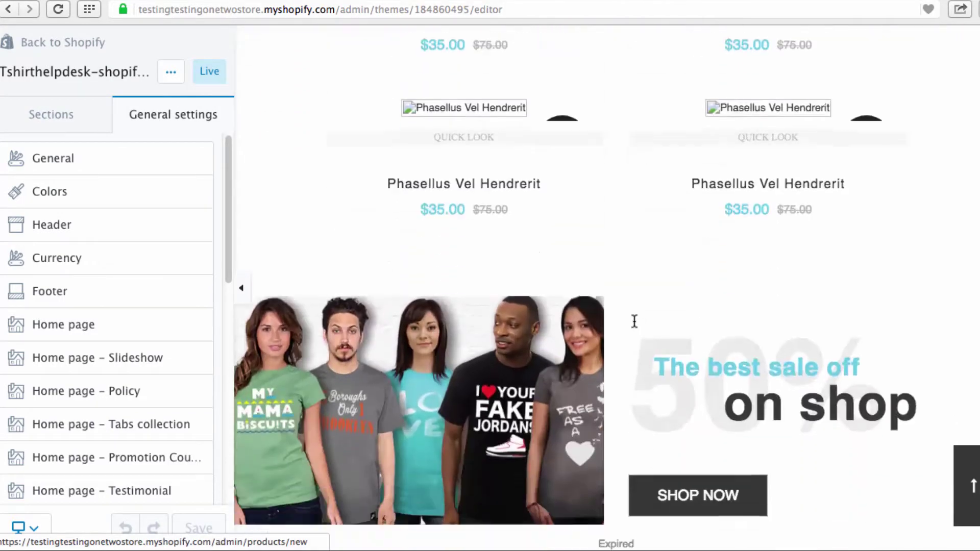
scroll(635, 327, up, 10)
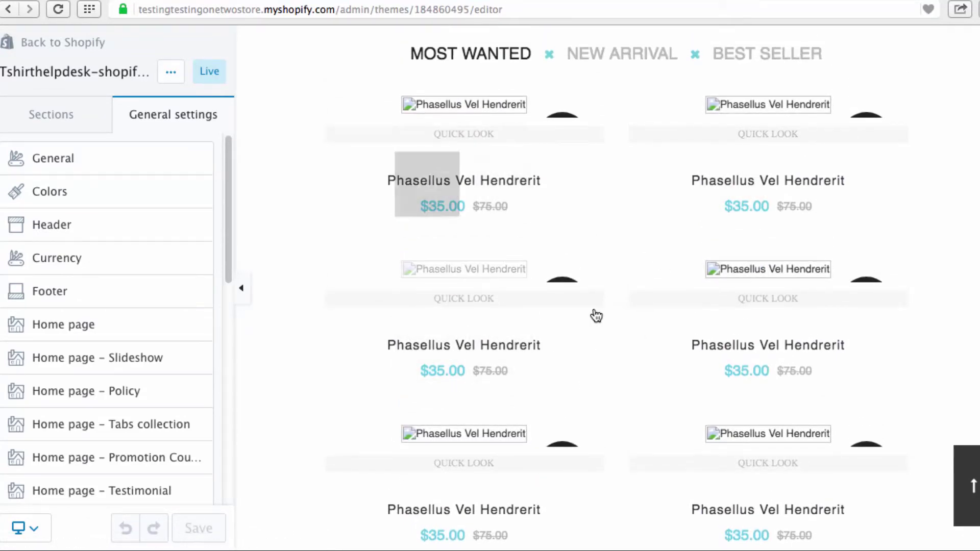
scroll(663, 401, up, 15)
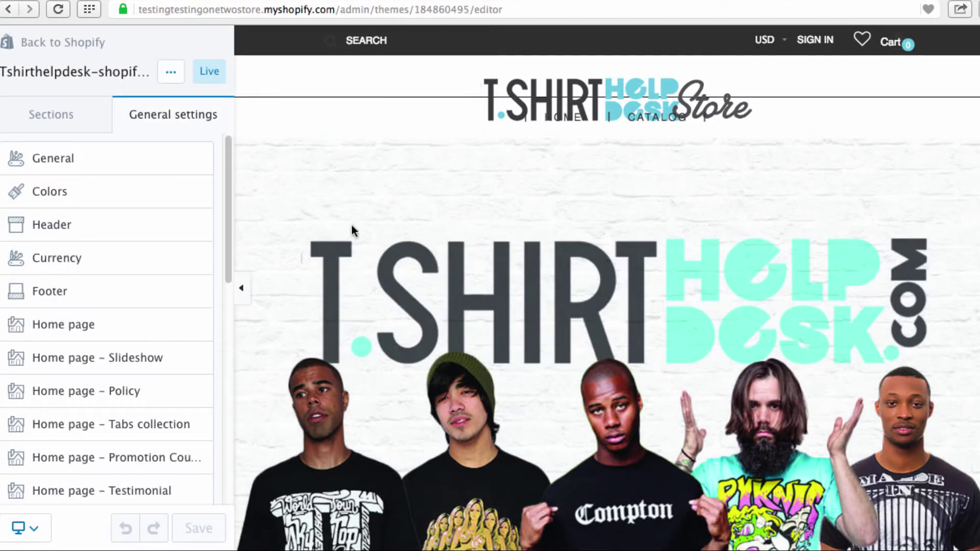
Step: Check the theme's General settings, and open the Colors settings to compare them with the home page preview
click(84, 163)
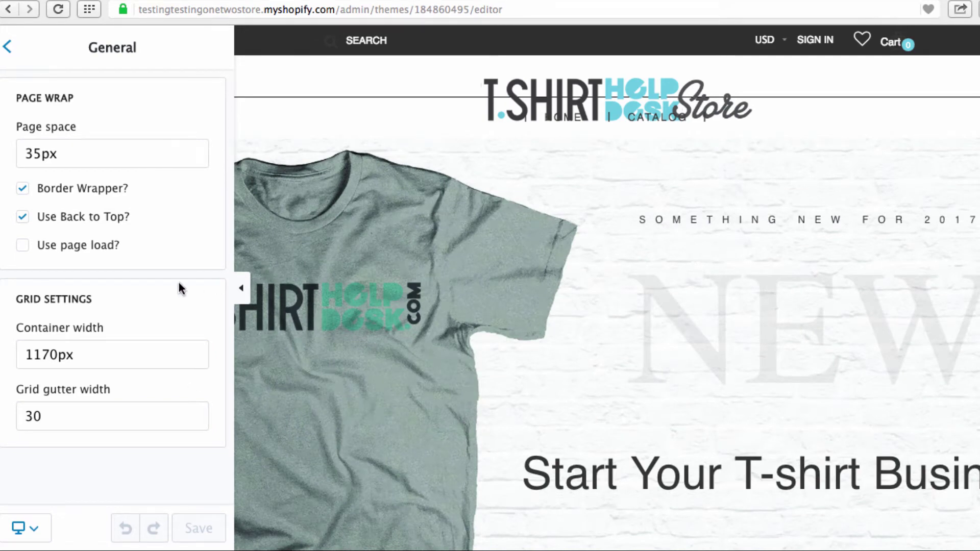
click(10, 51)
click(79, 187)
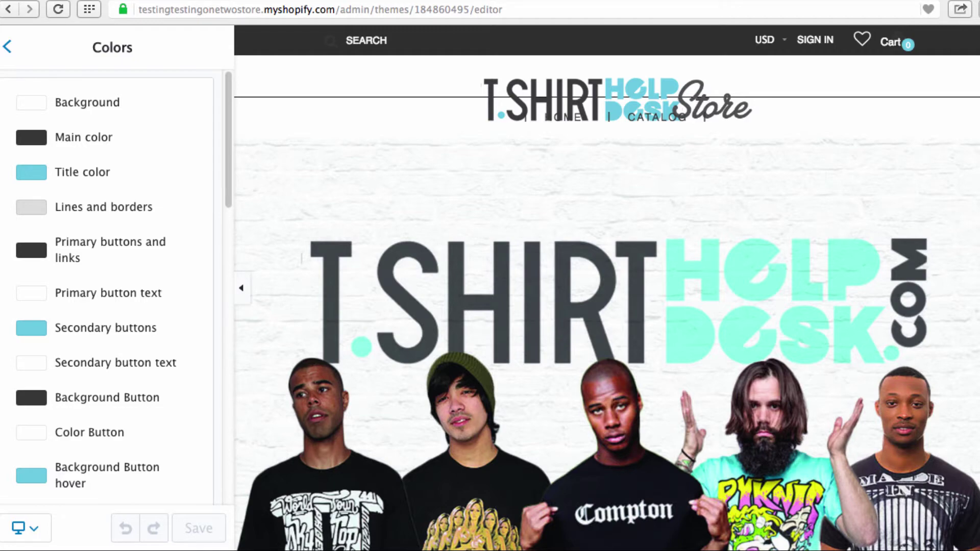
scroll(633, 148, down, 10)
scroll(633, 148, up, 2)
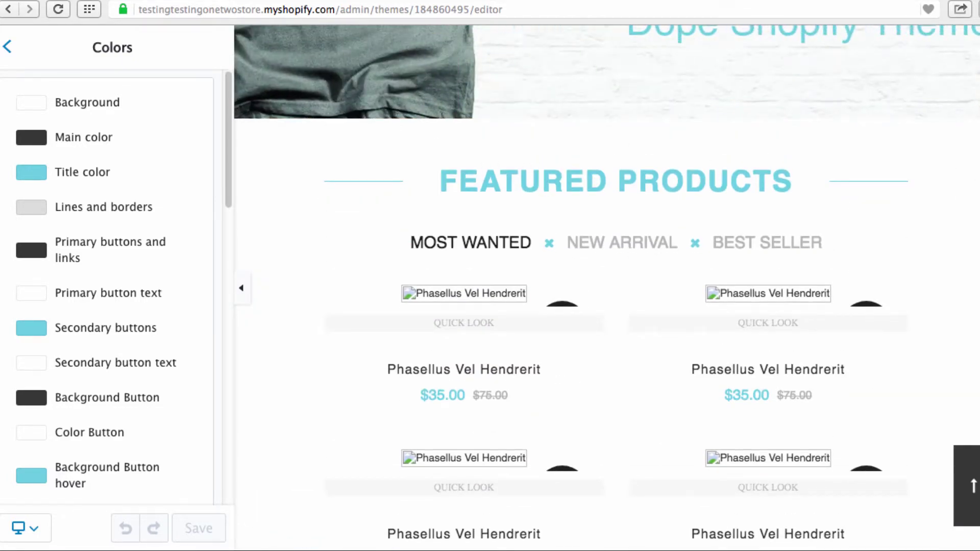
scroll(965, 357, down, 5)
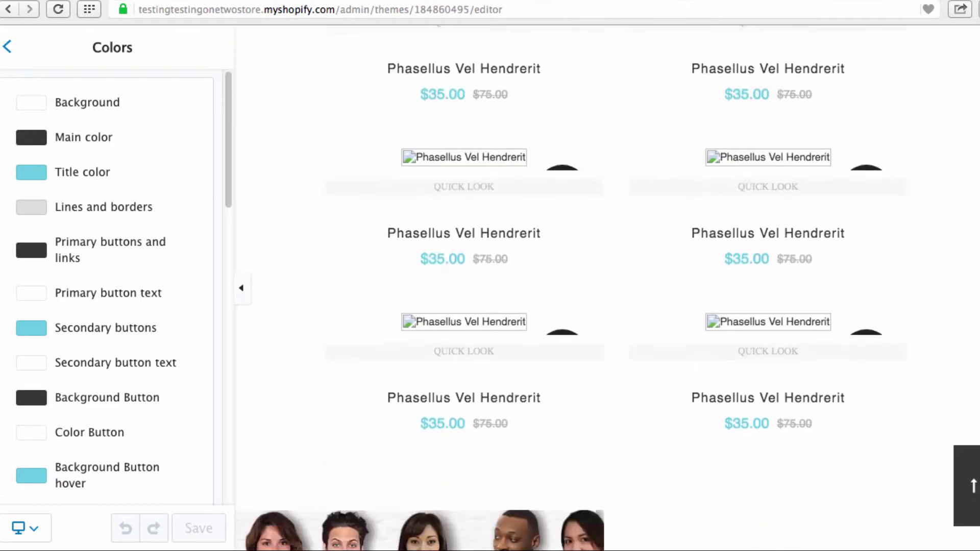
click(972, 485)
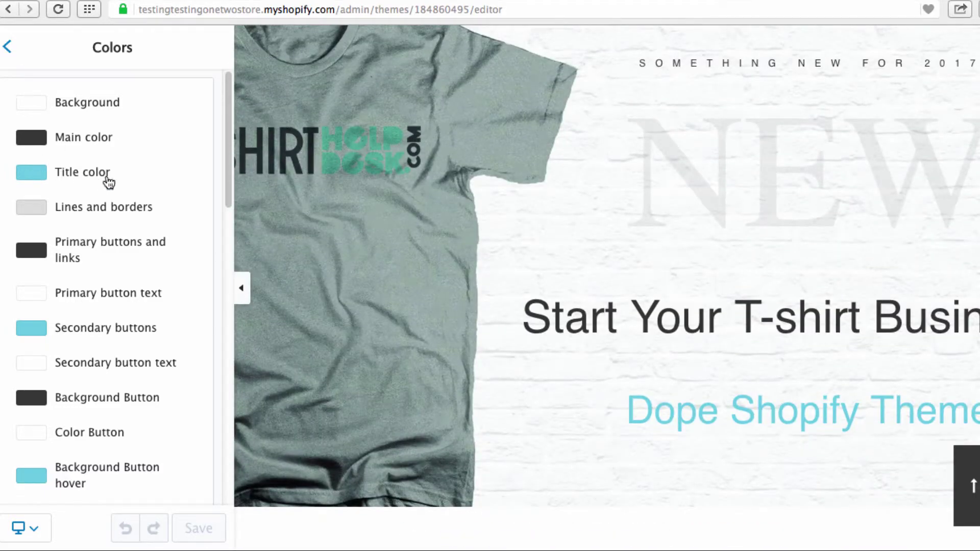
scroll(464, 165, up, 2)
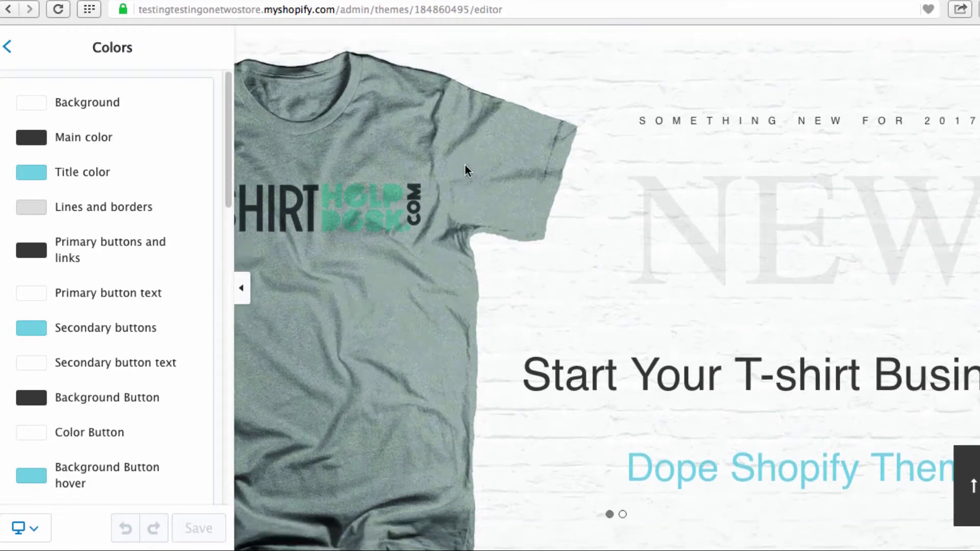
Step: Copy the hex code of the Title color, set it to orange #e29c68, save the theme and dismiss the newsletter popup
click(84, 174)
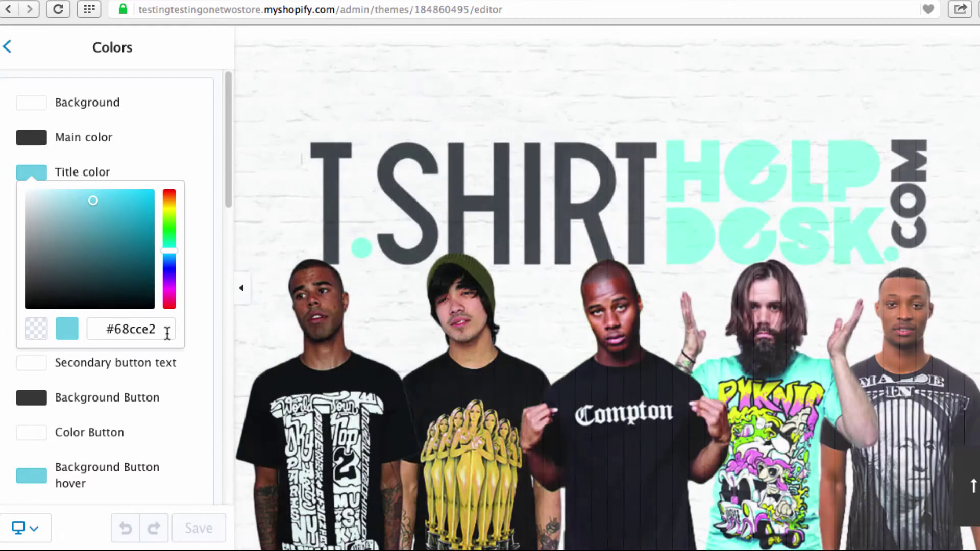
drag(156, 330, 98, 330)
key(super+c)
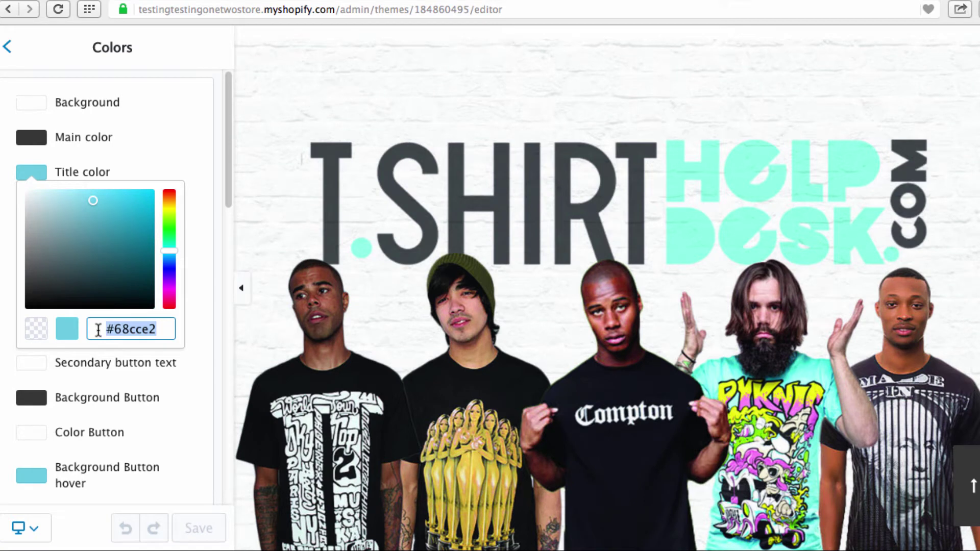
click(167, 201)
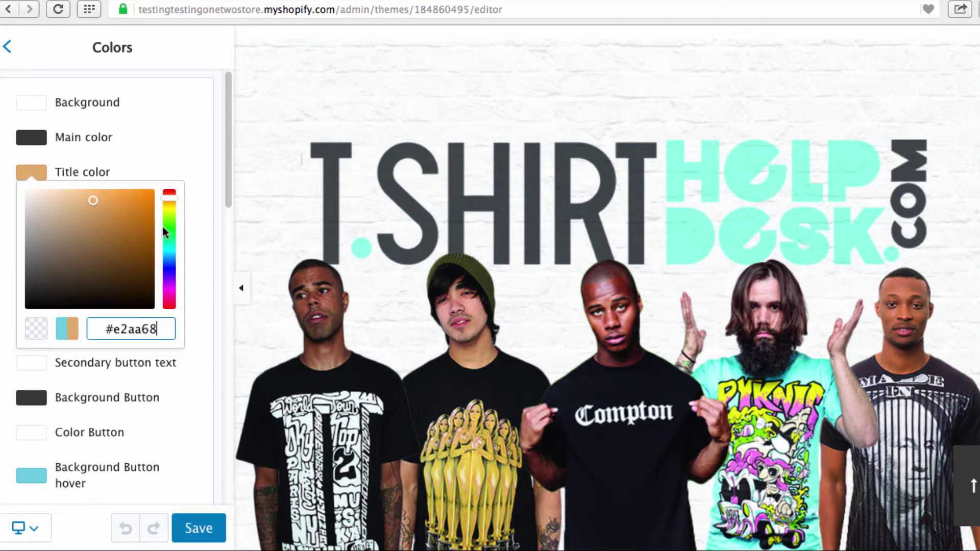
click(172, 196)
click(172, 199)
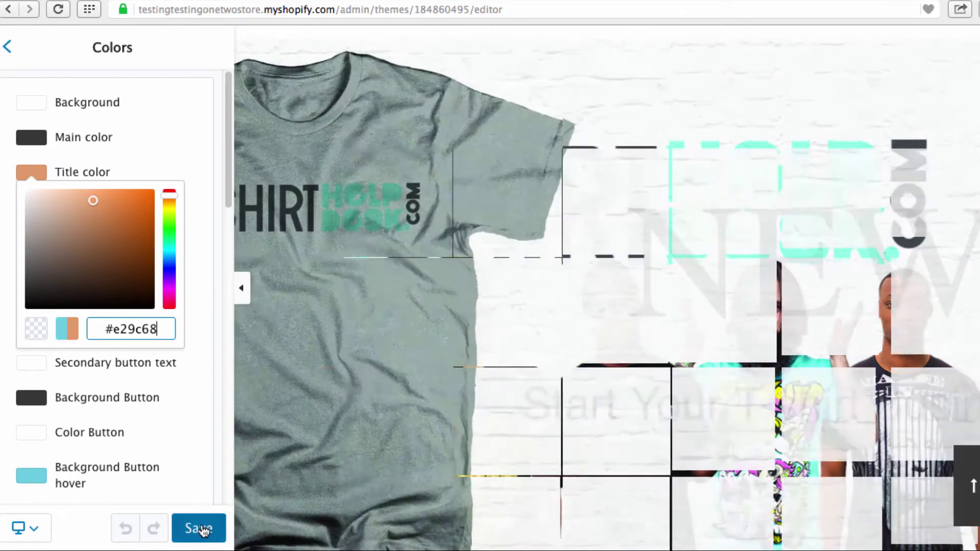
click(199, 528)
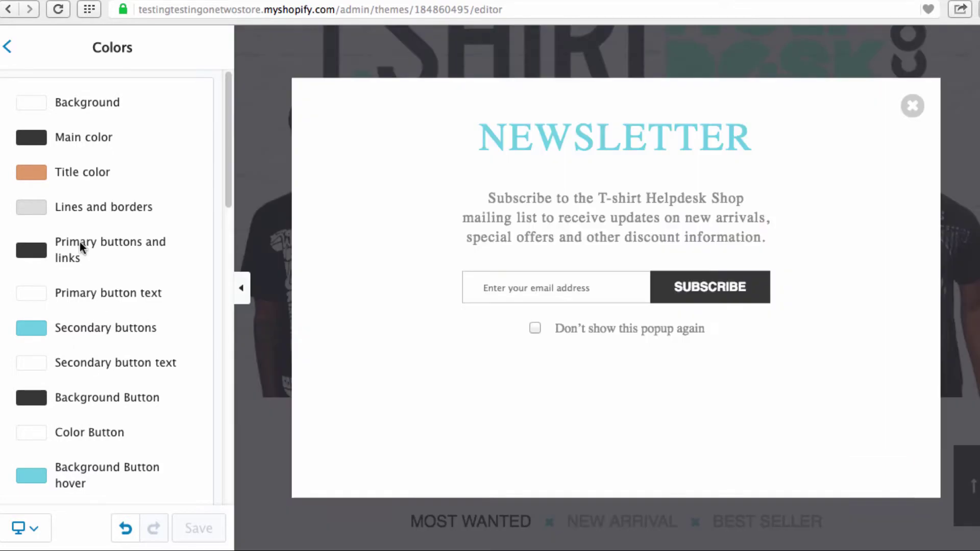
click(911, 106)
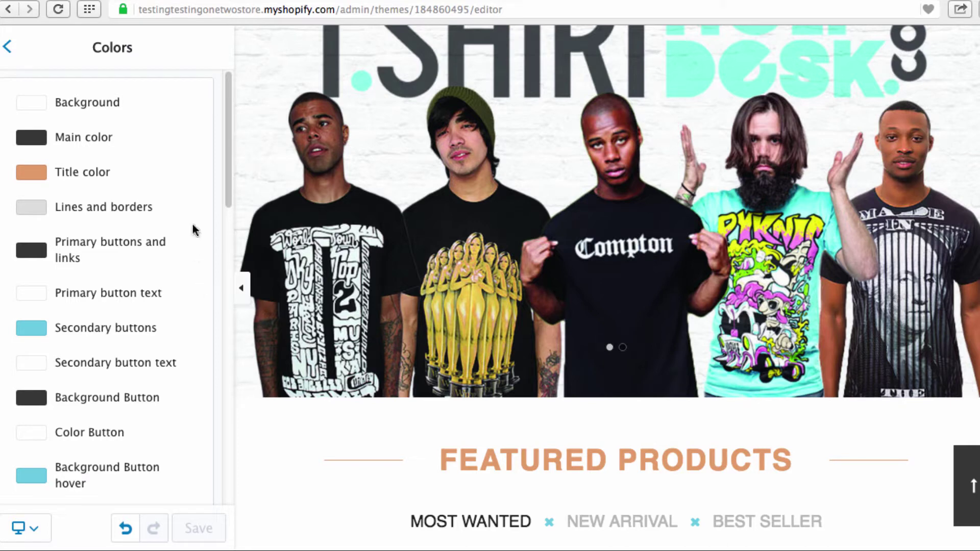
Step: Restore the Title color to the copied value #68cce2 and save the theme
click(33, 174)
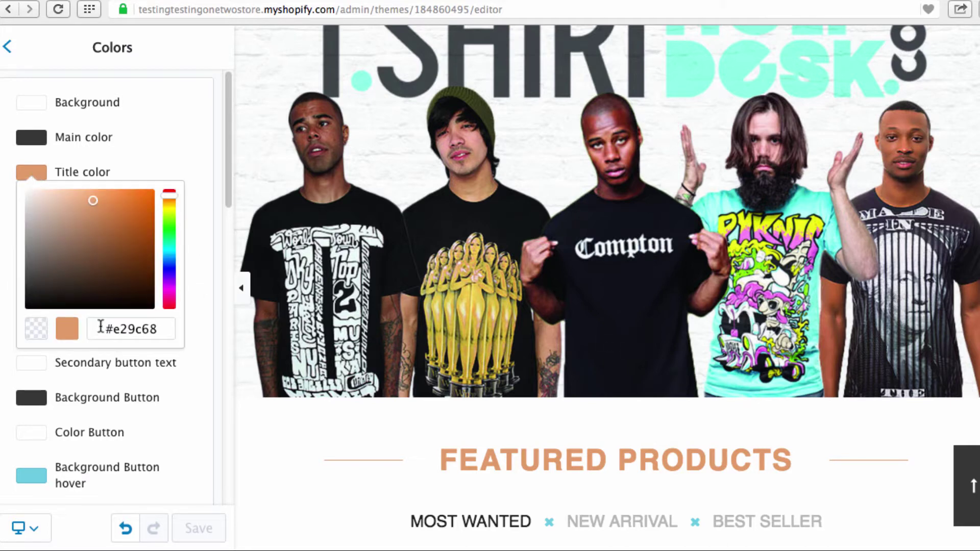
drag(101, 327, 179, 326)
key(super+v)
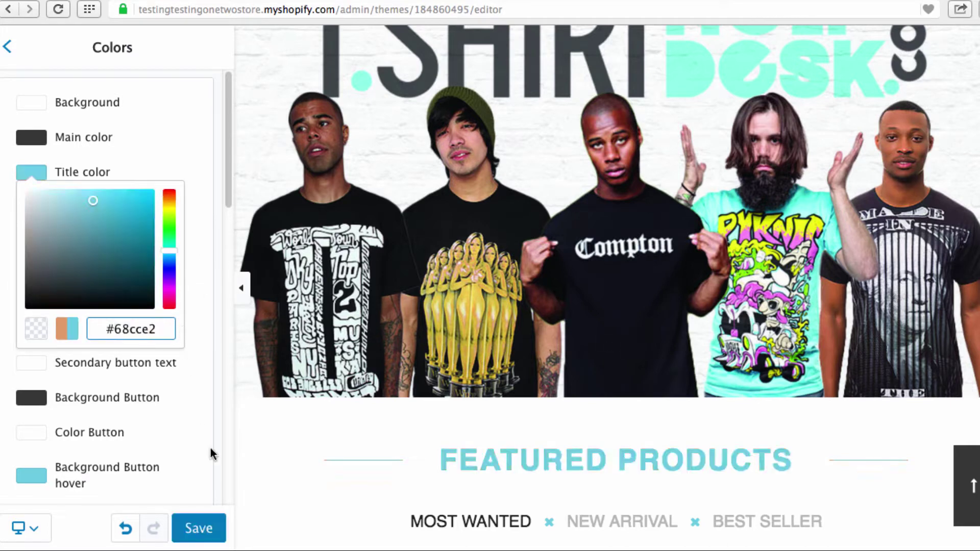
click(201, 523)
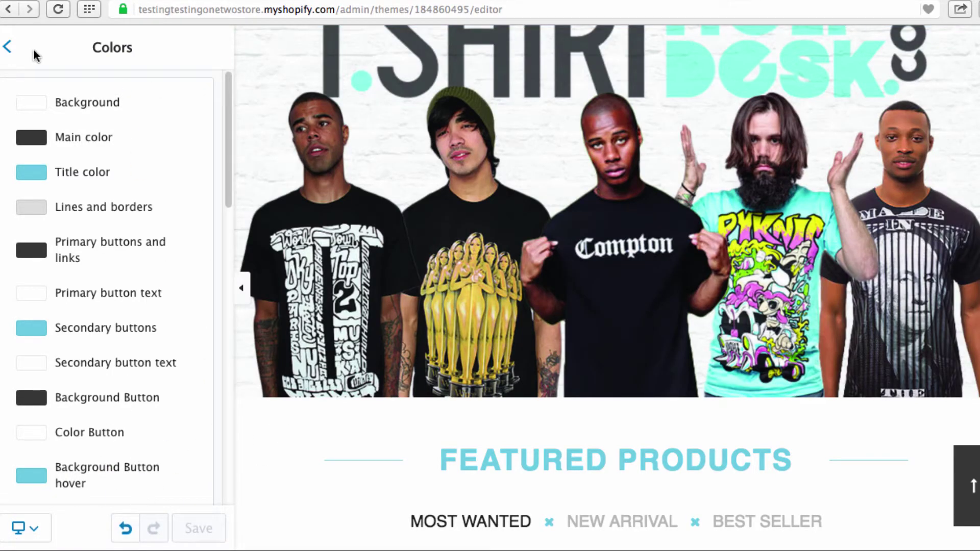
Step: Open the theme's Header settings and dismiss the newsletter popup in the preview
click(7, 47)
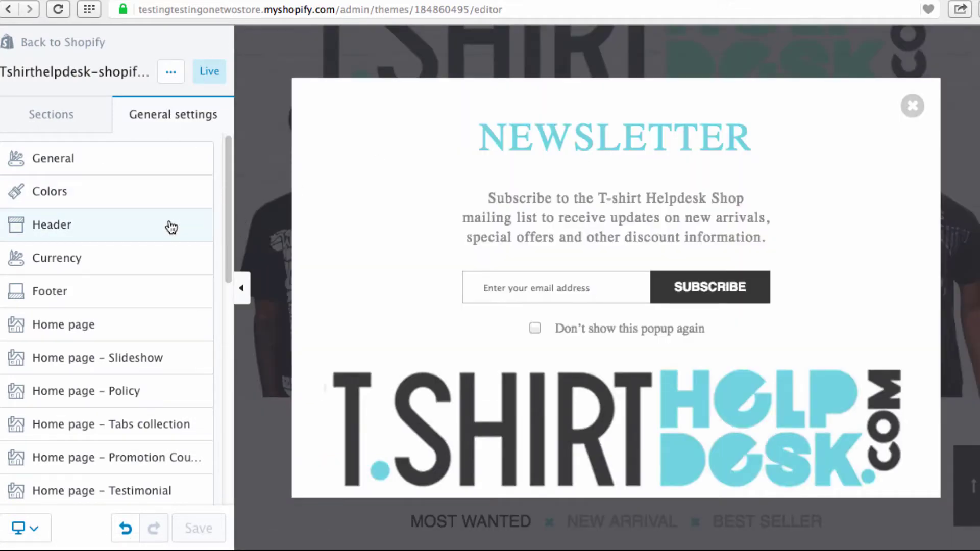
click(171, 225)
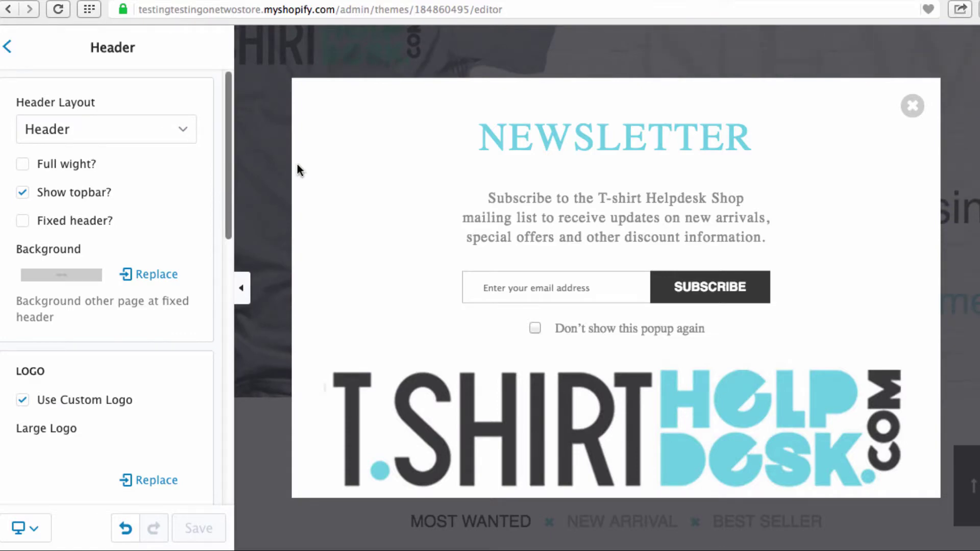
click(913, 105)
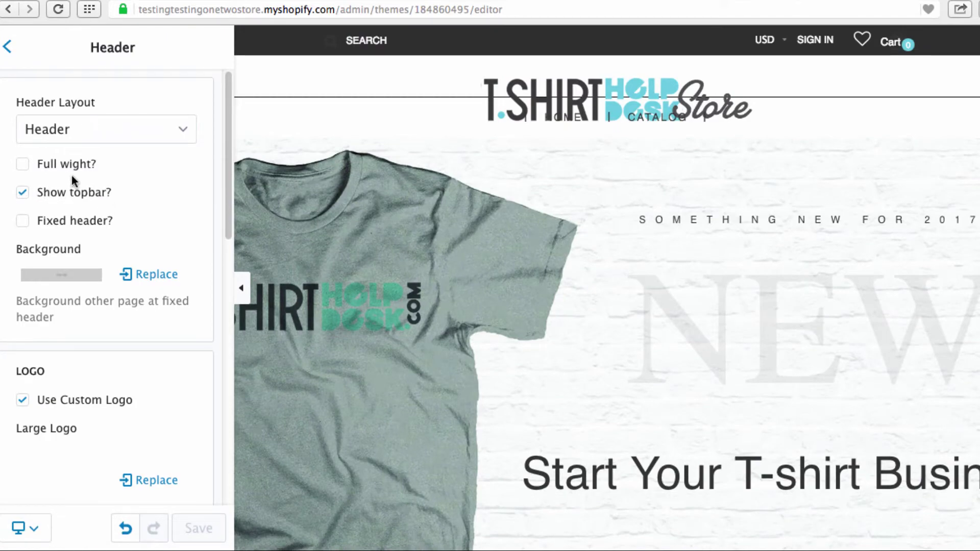
Step: Turn off the header's topbar and save, turn the topbar back on, and dismiss the newsletter popup
click(23, 193)
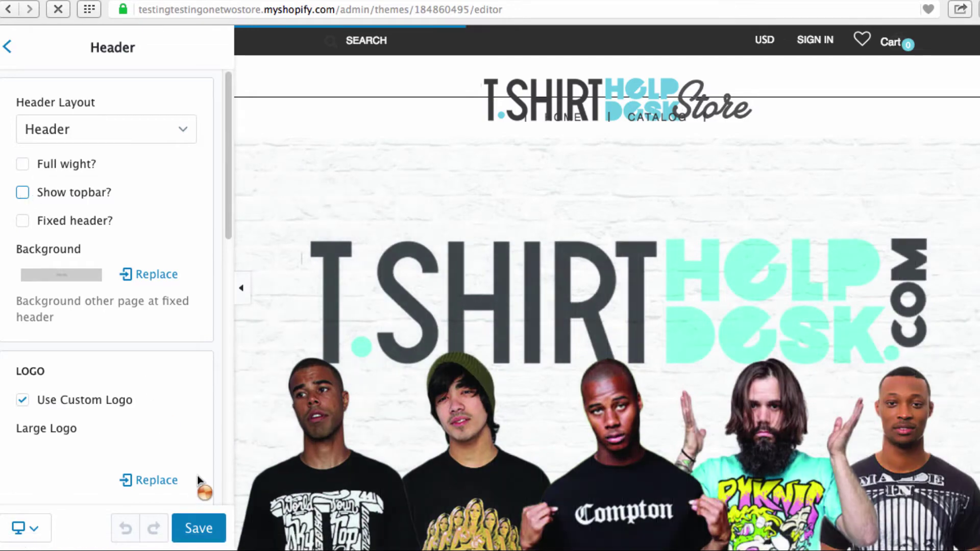
click(200, 517)
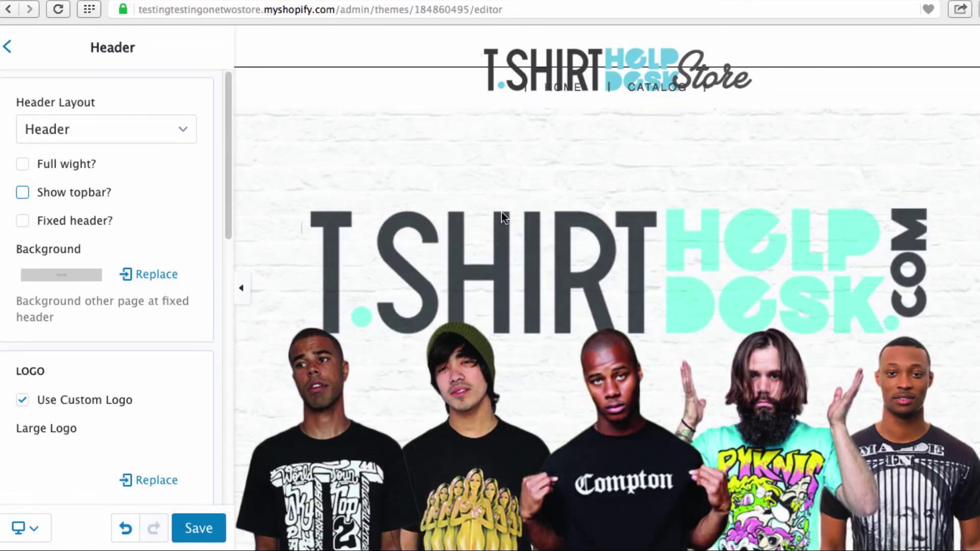
click(22, 193)
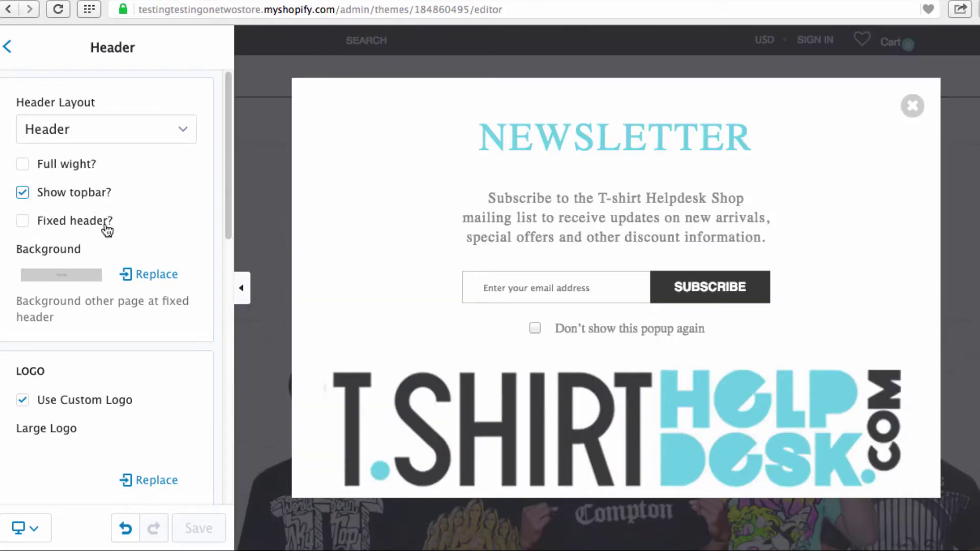
click(913, 106)
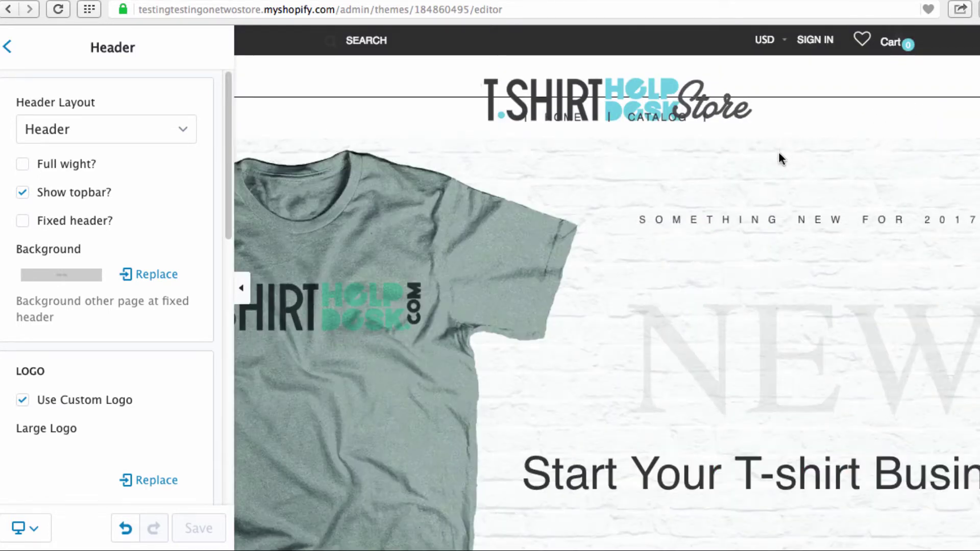
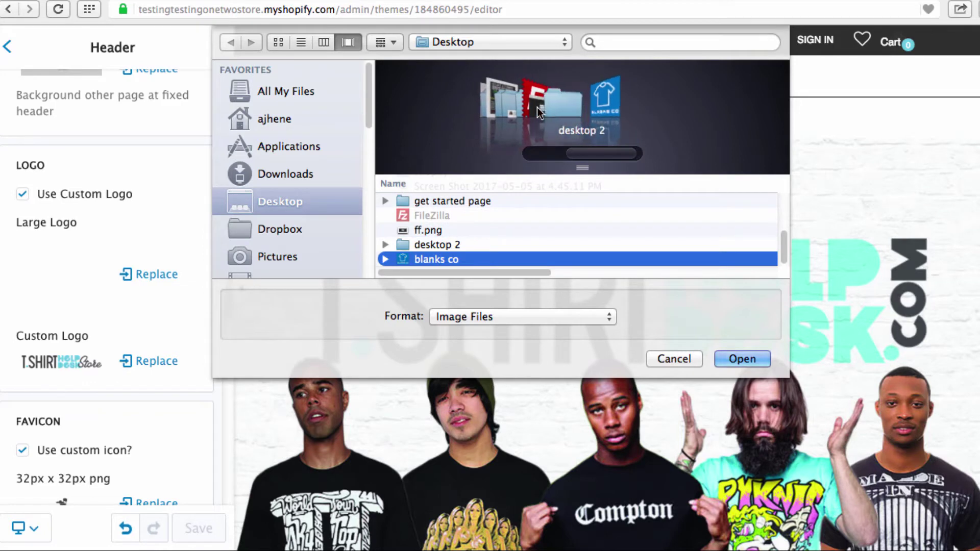
Step: Browse from the Desktop to the TSHD** folder's logo folder and look through its images for a Large Logo
click(537, 108)
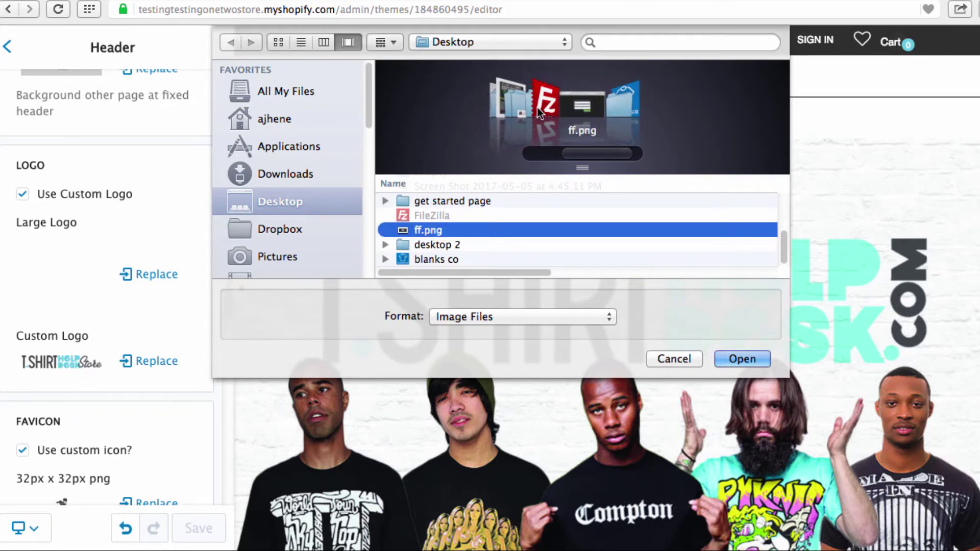
click(513, 107)
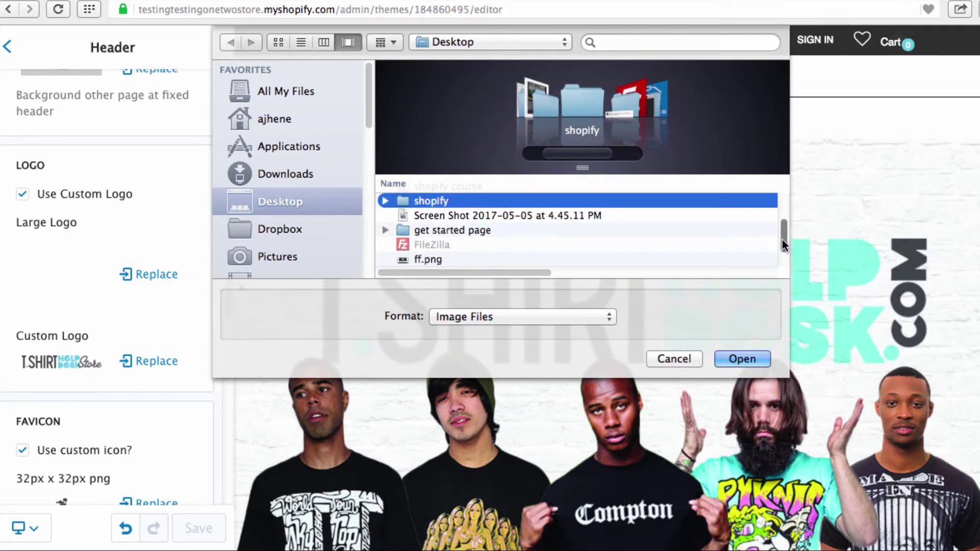
drag(782, 240, 776, 217)
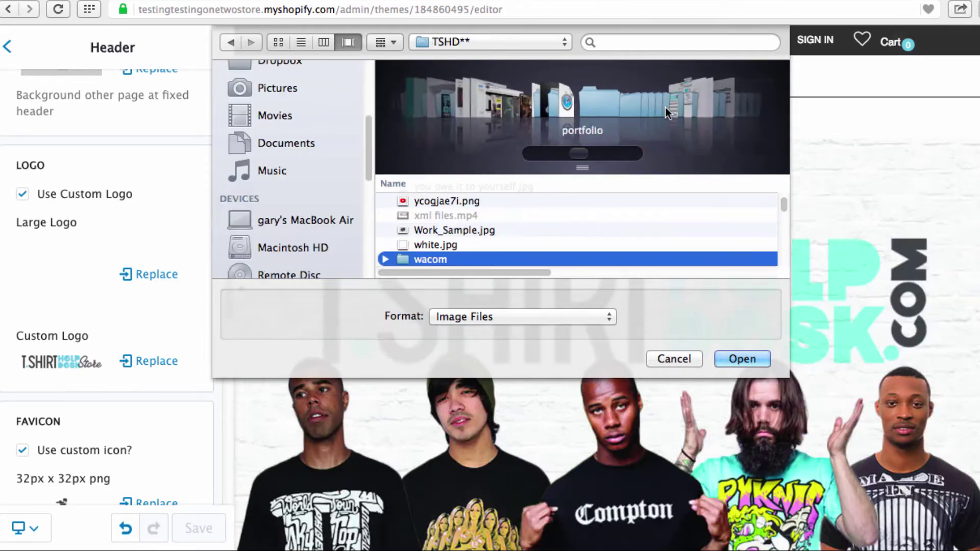
scroll(626, 106, up, 15)
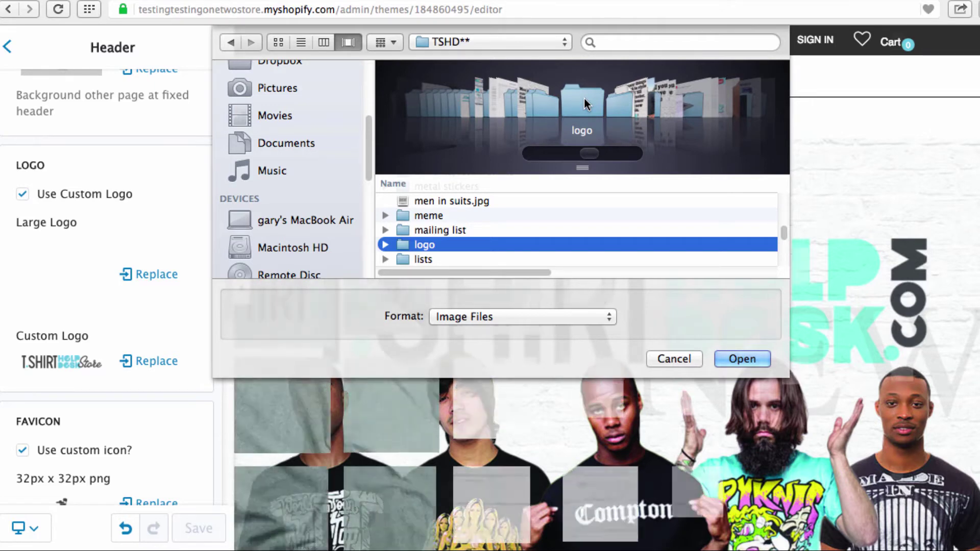
double_click(584, 98)
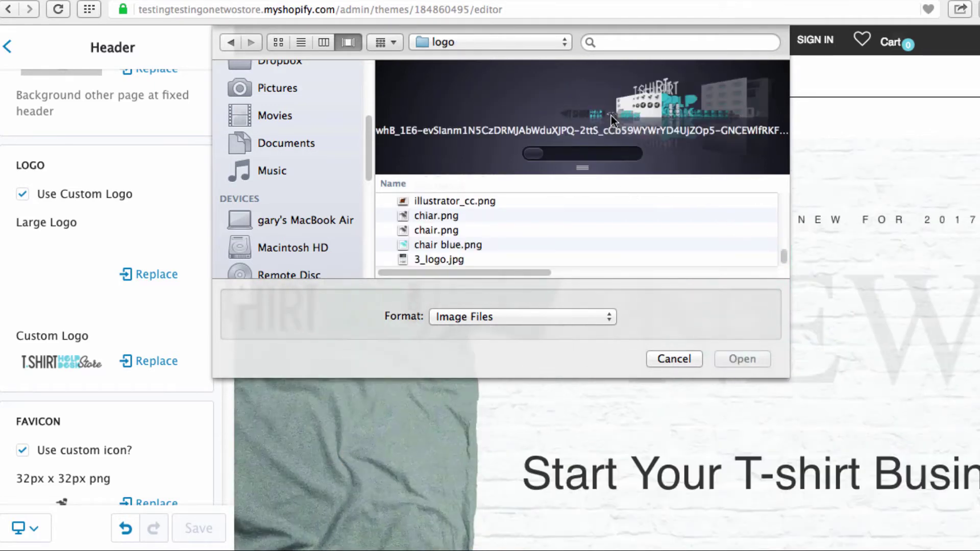
click(558, 117)
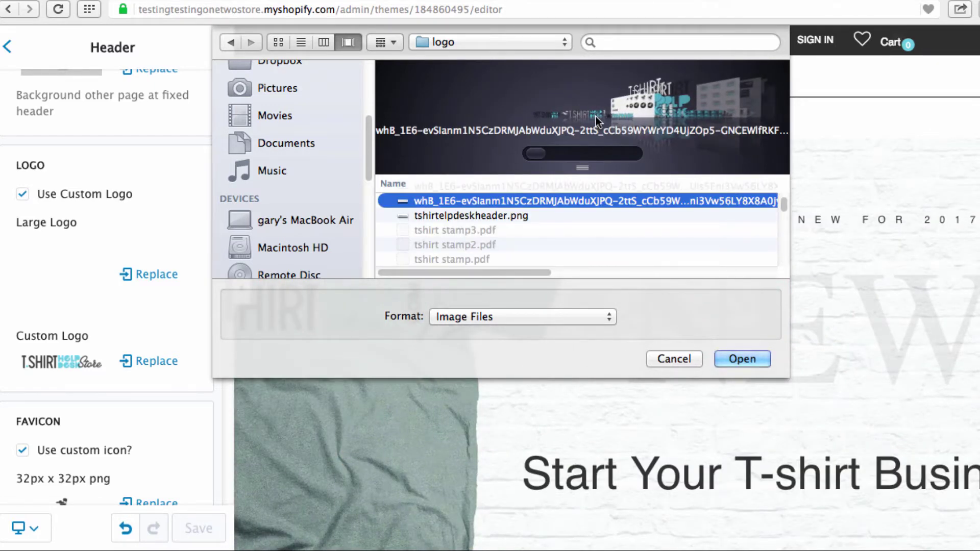
click(552, 114)
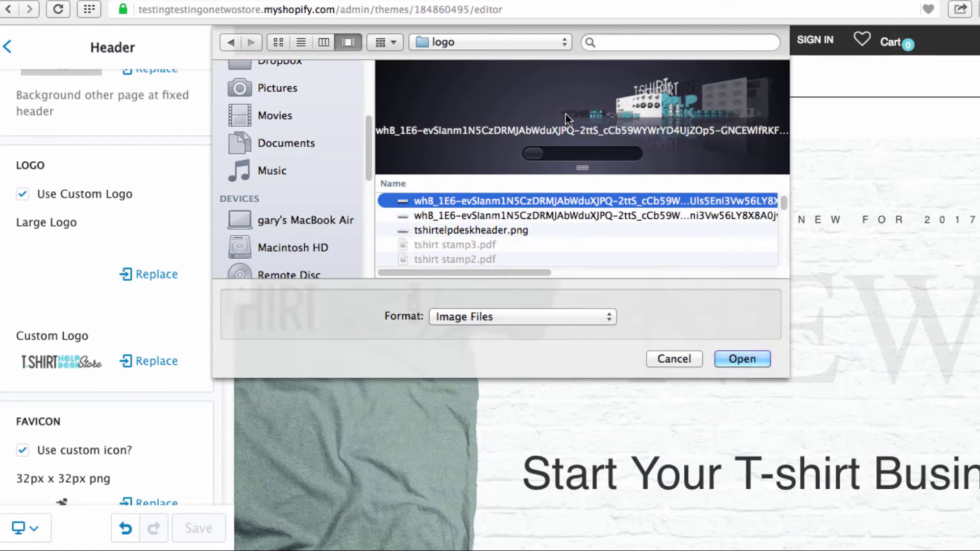
key(super+Up)
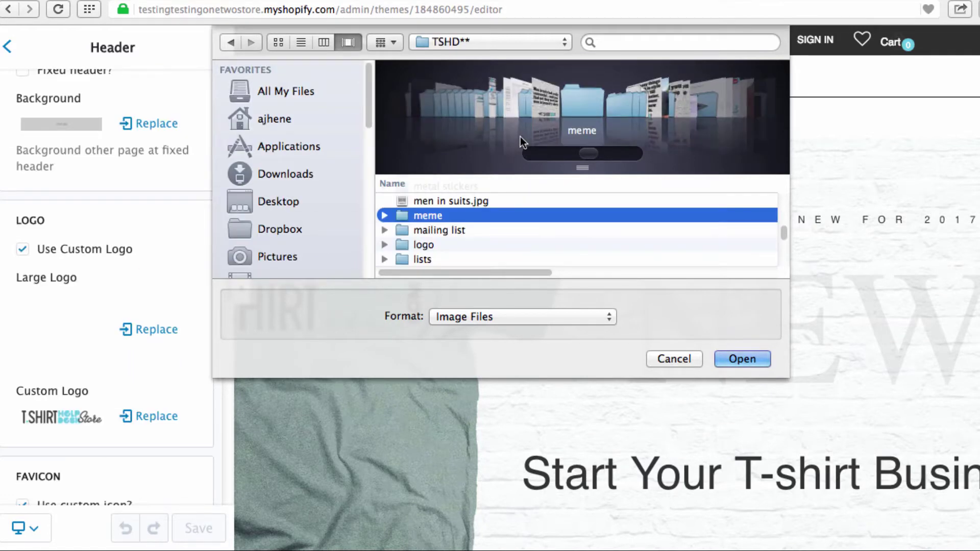
Step: Upload TSHD PILL.png from the logo folder as the header's Large Logo and save the theme
double_click(432, 244)
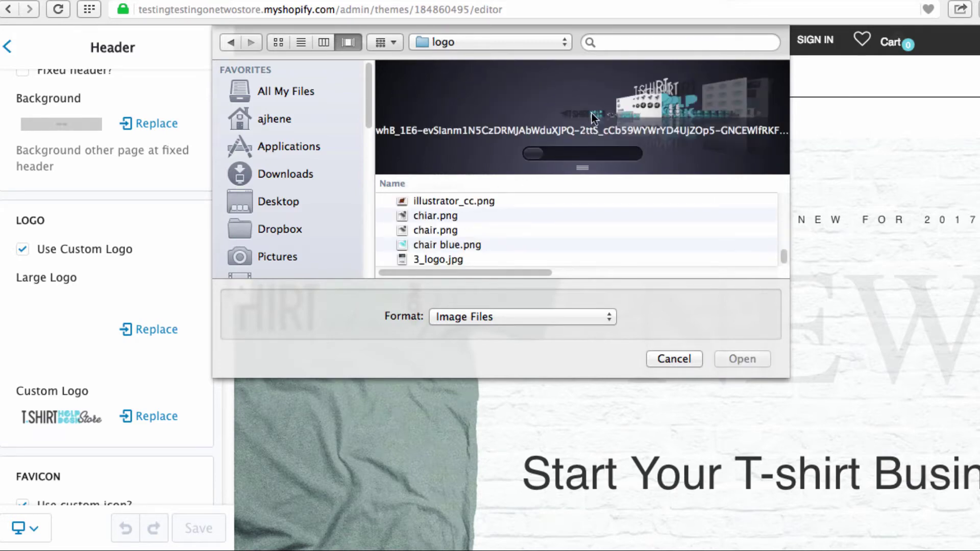
scroll(640, 109, down, 5)
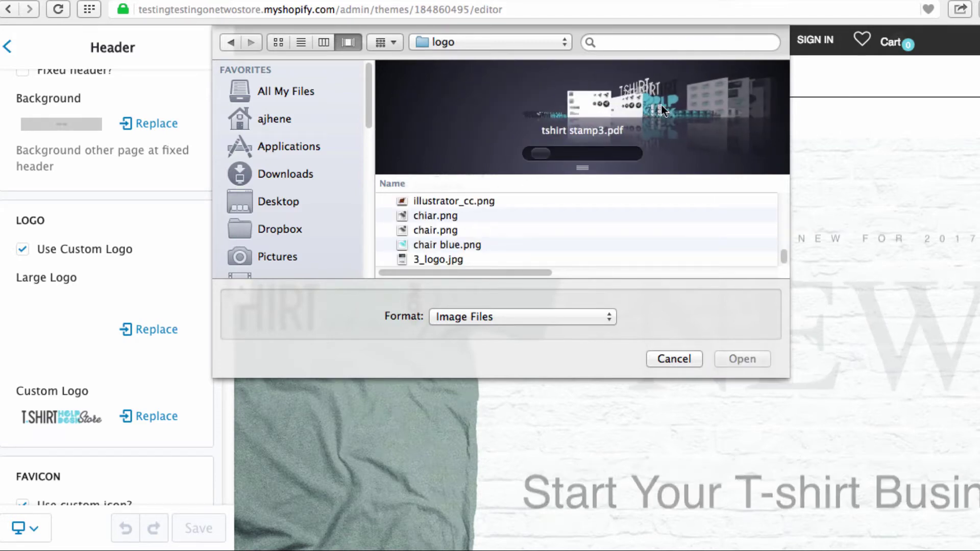
scroll(631, 116, down, 3)
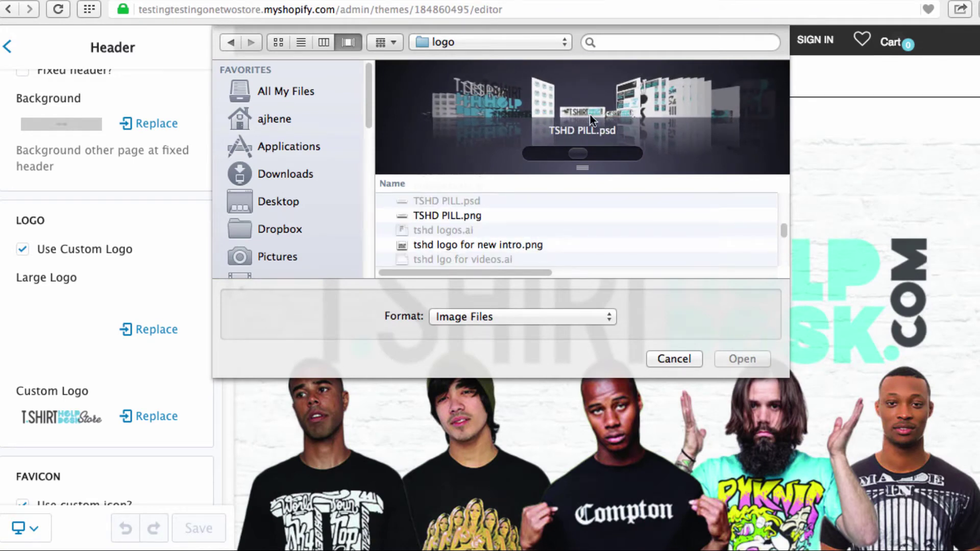
scroll(620, 117, down, 1)
click(618, 112)
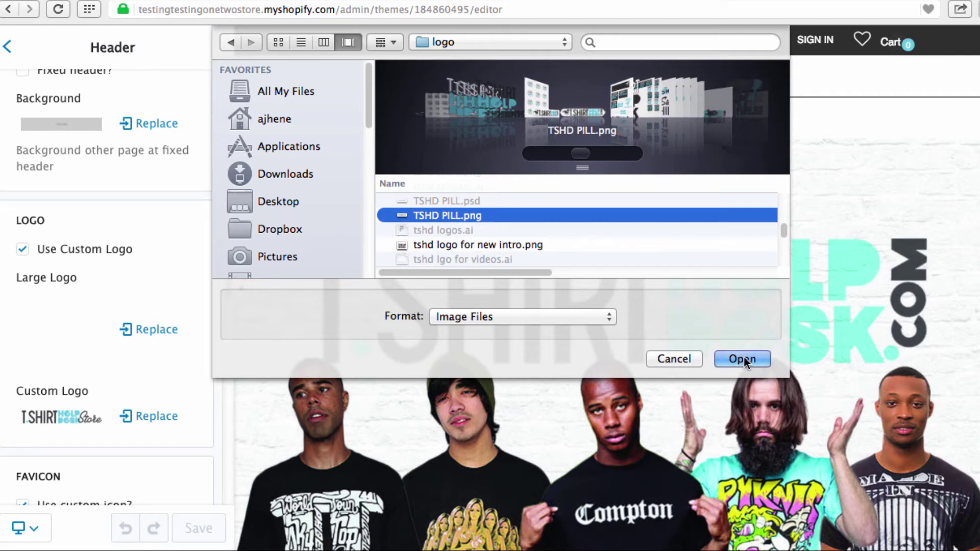
click(728, 355)
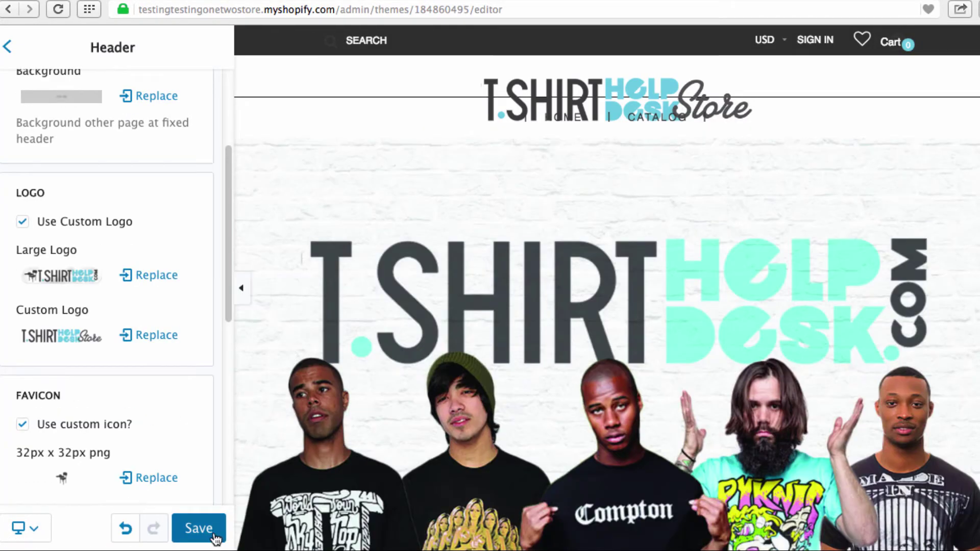
click(207, 533)
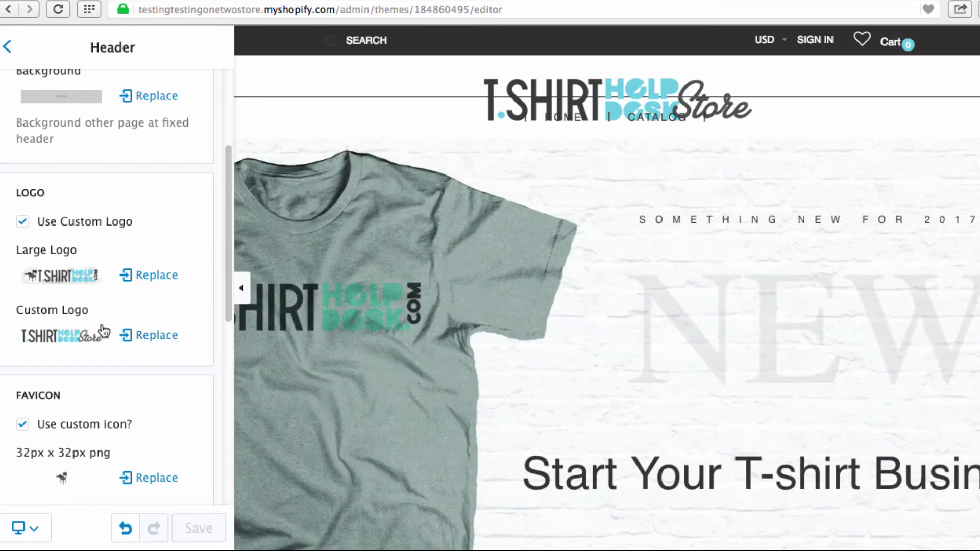
Step: Replace the Custom Logo with TSHD PILL.png from the logo folder and dismiss the newsletter popup
click(147, 337)
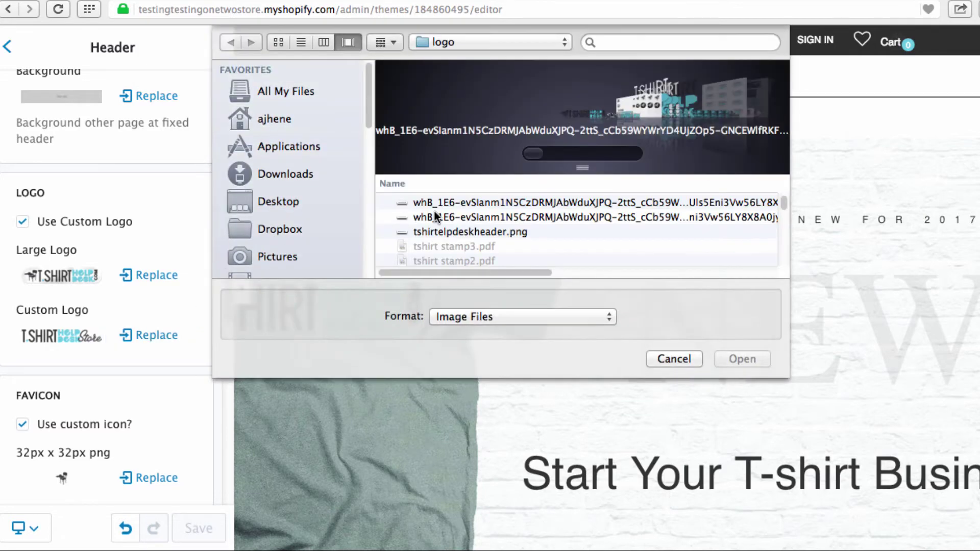
scroll(665, 109, right, 6)
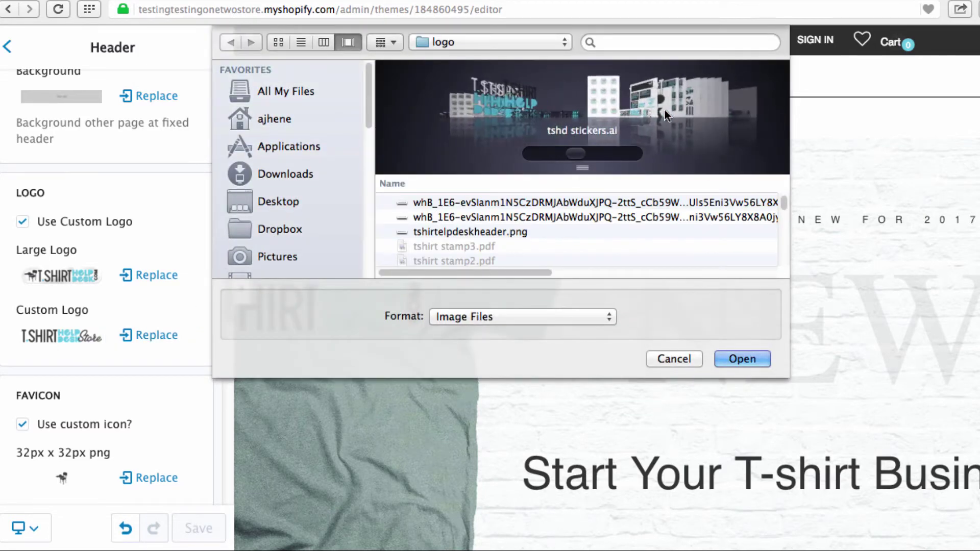
scroll(665, 110, left, 3)
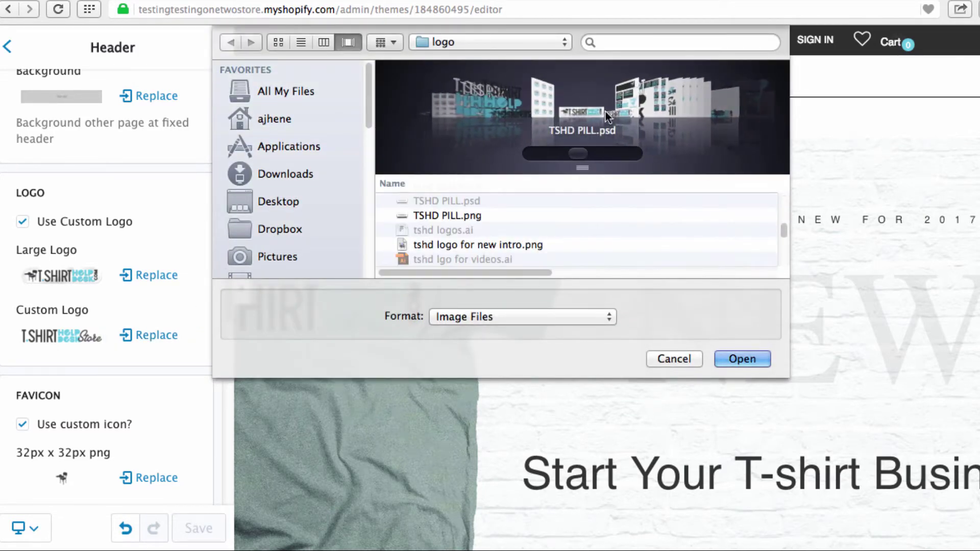
click(630, 111)
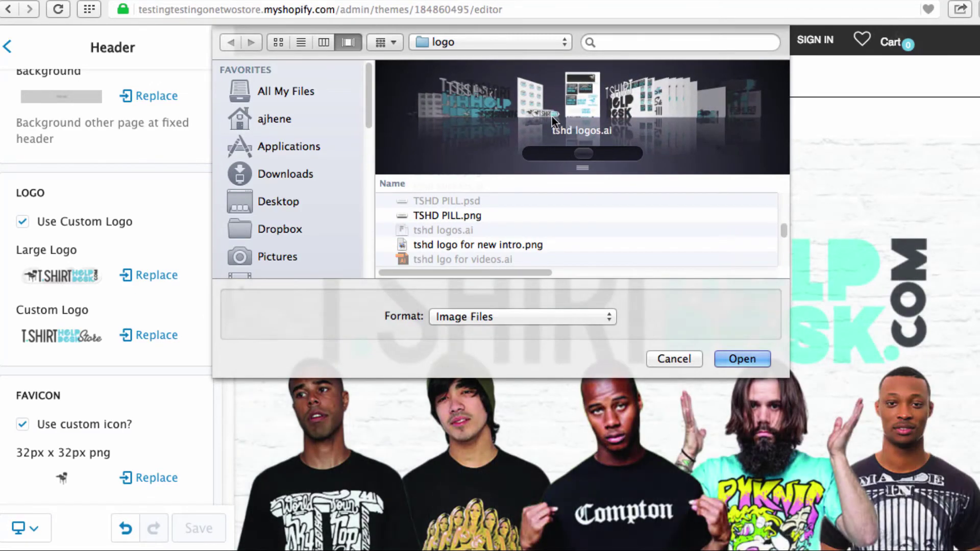
click(544, 109)
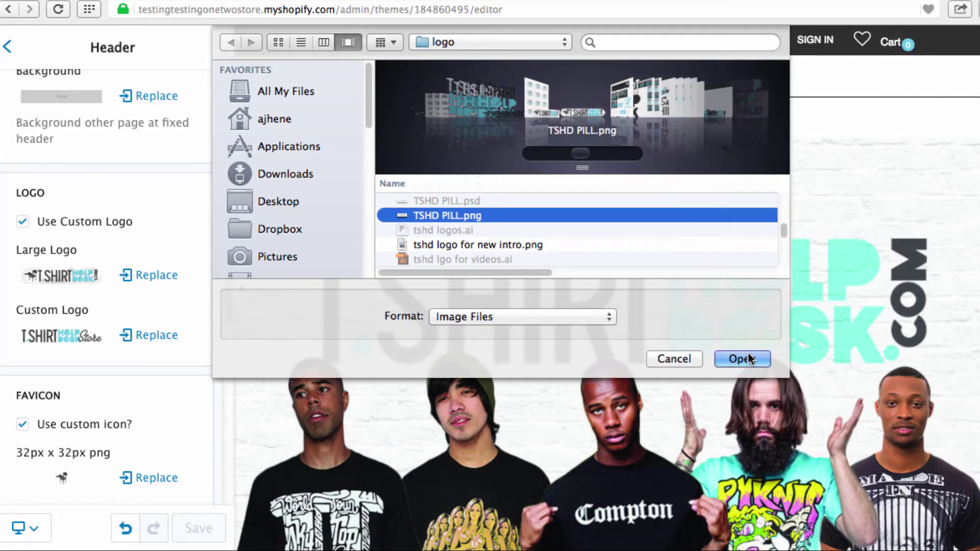
click(742, 359)
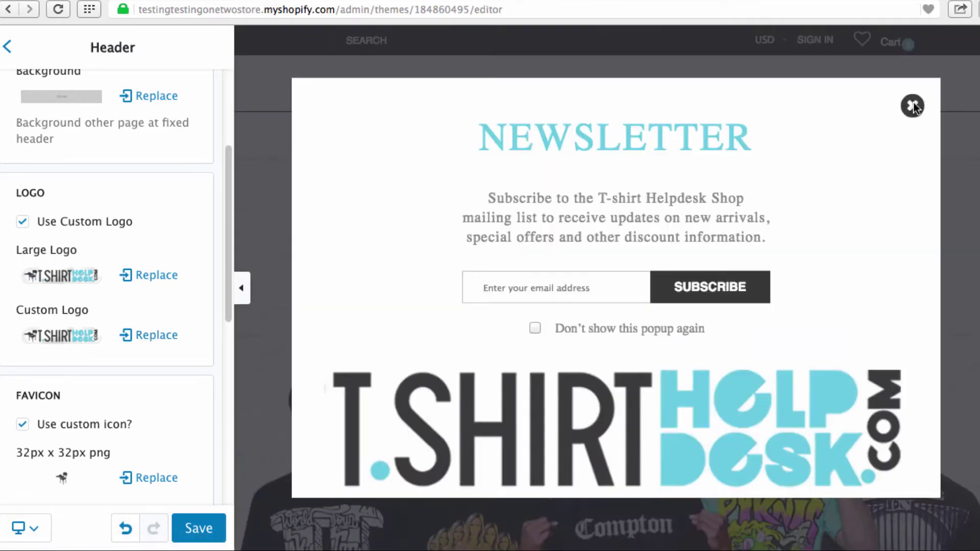
click(913, 106)
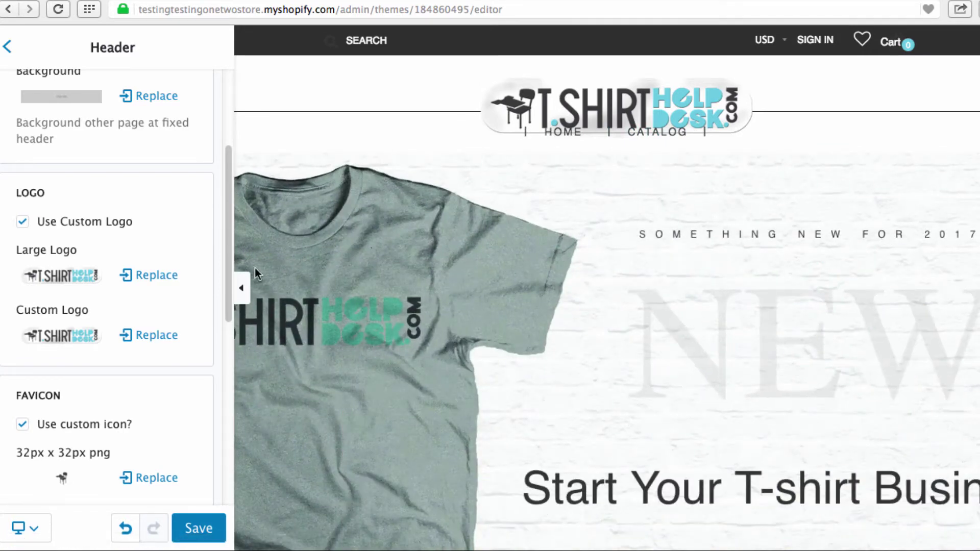
Step: Replace the header's Large Logo with logo.png from the Desktop
click(164, 270)
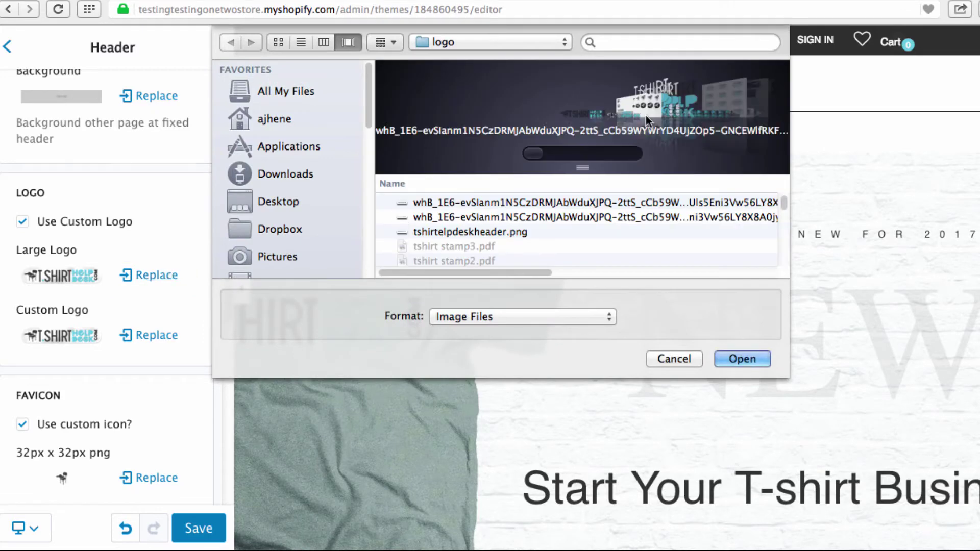
click(650, 114)
click(525, 45)
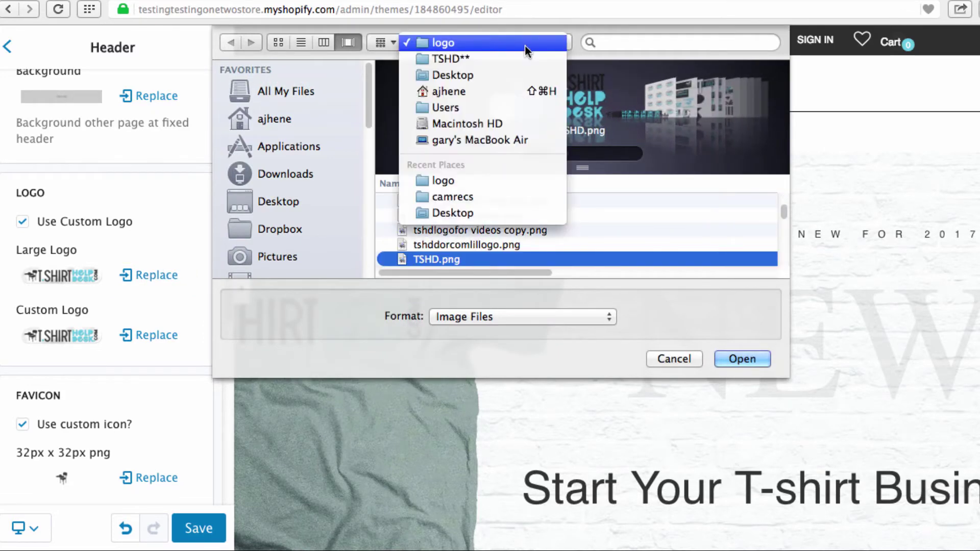
click(486, 77)
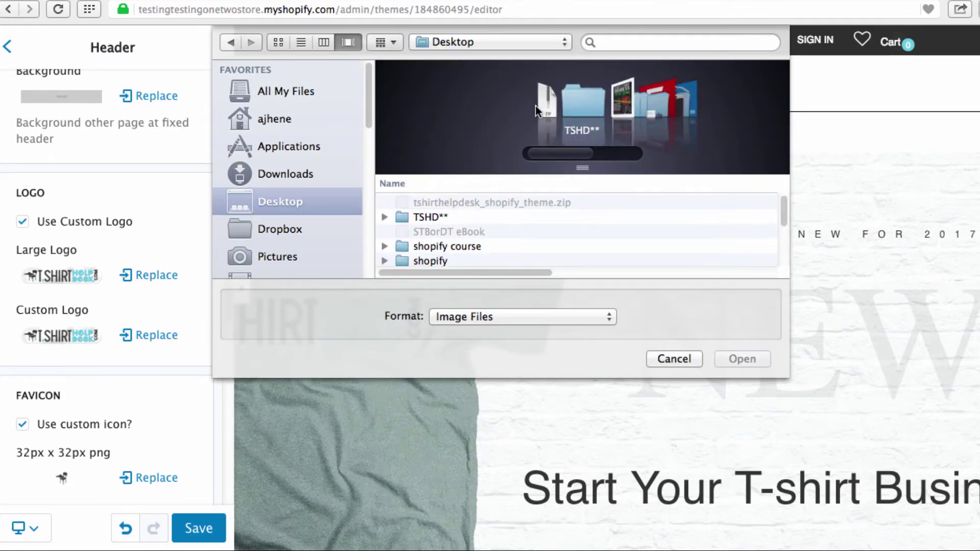
click(497, 216)
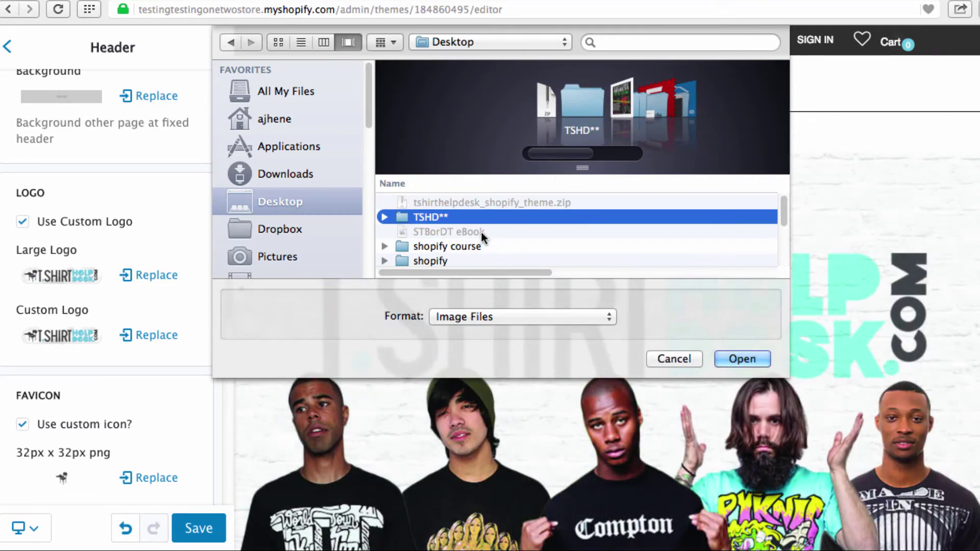
scroll(501, 235, down, 2)
scroll(501, 232, down, 1)
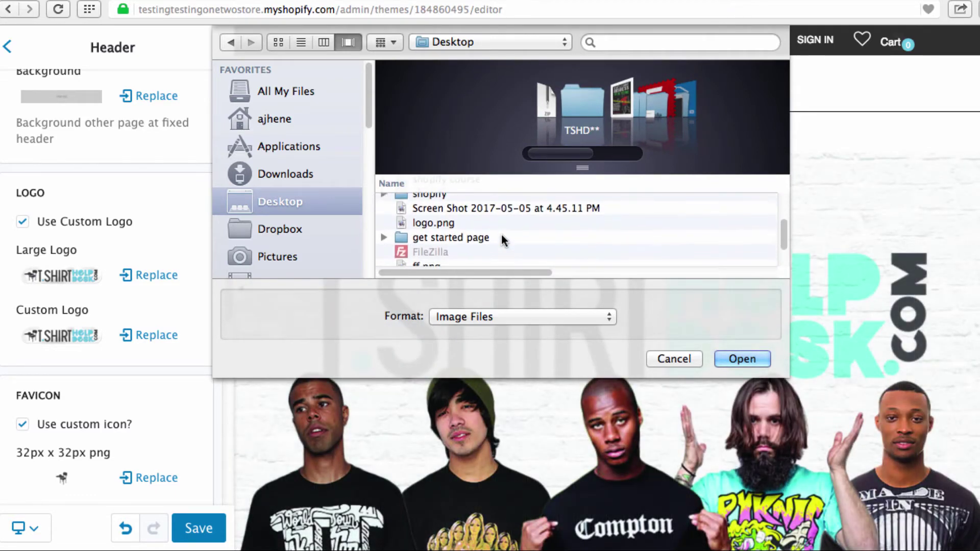
click(470, 221)
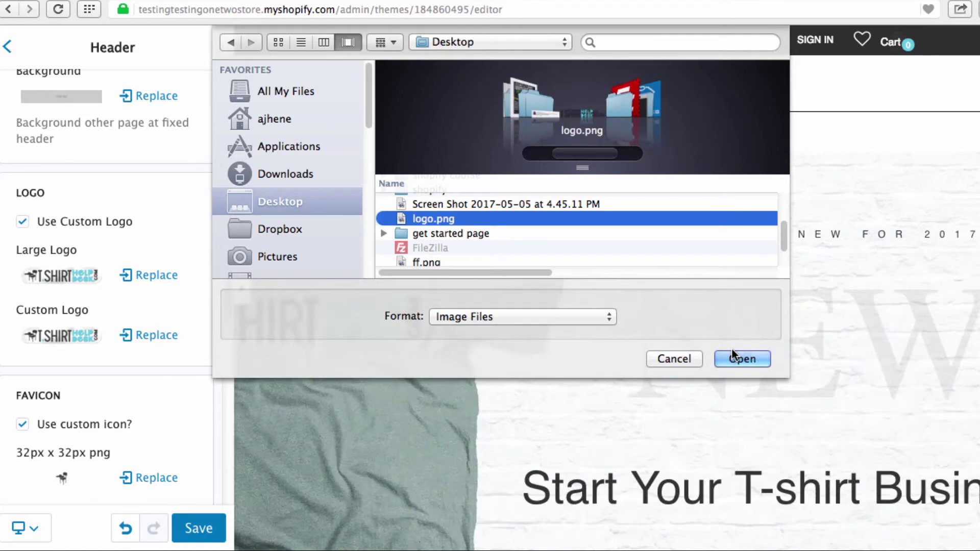
click(736, 358)
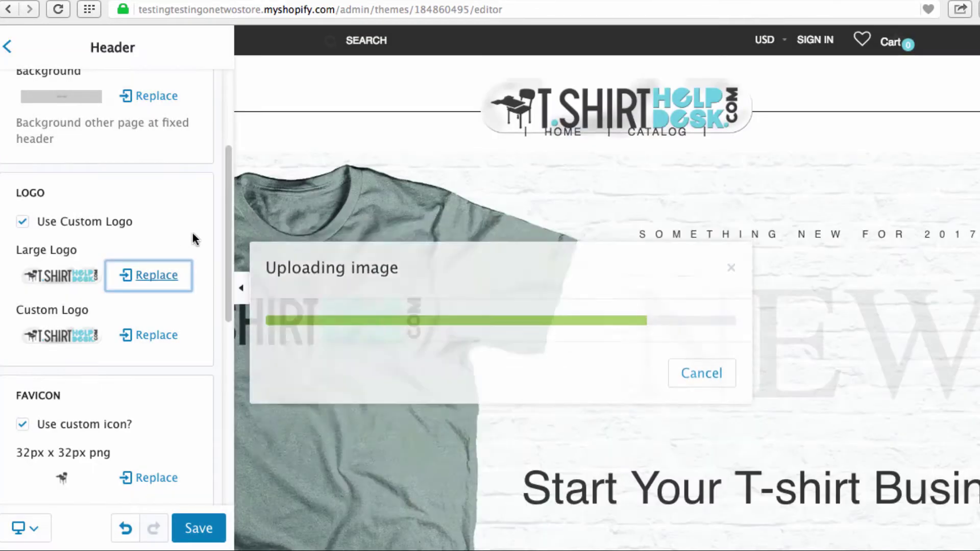
Step: Replace the Custom Logo with logo.png from the Desktop and dismiss the newsletter popup
click(158, 335)
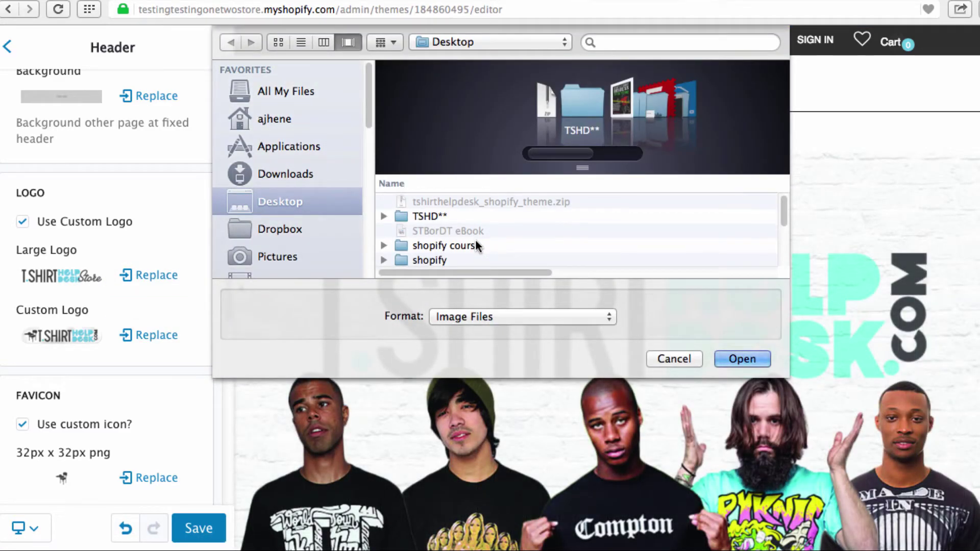
scroll(477, 246, down, 3)
click(449, 238)
click(758, 361)
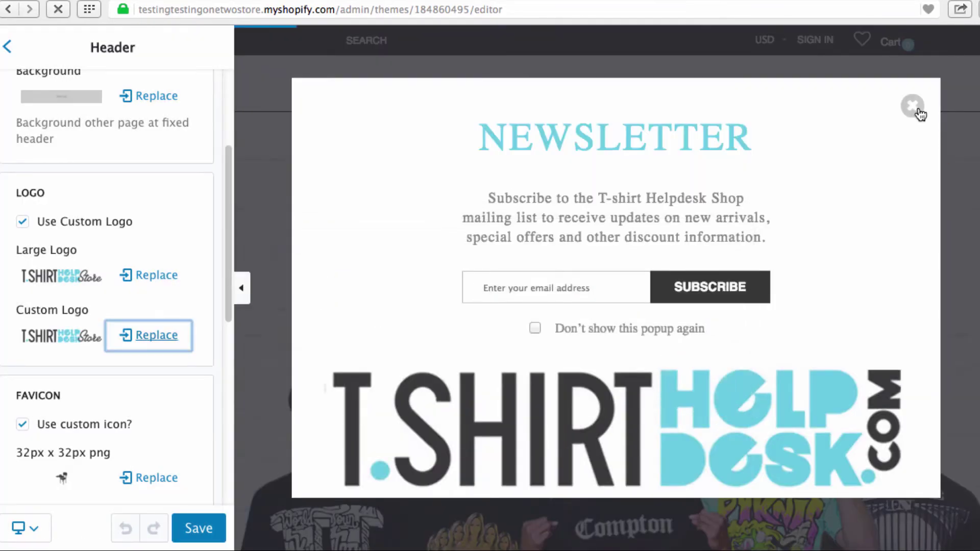
click(908, 106)
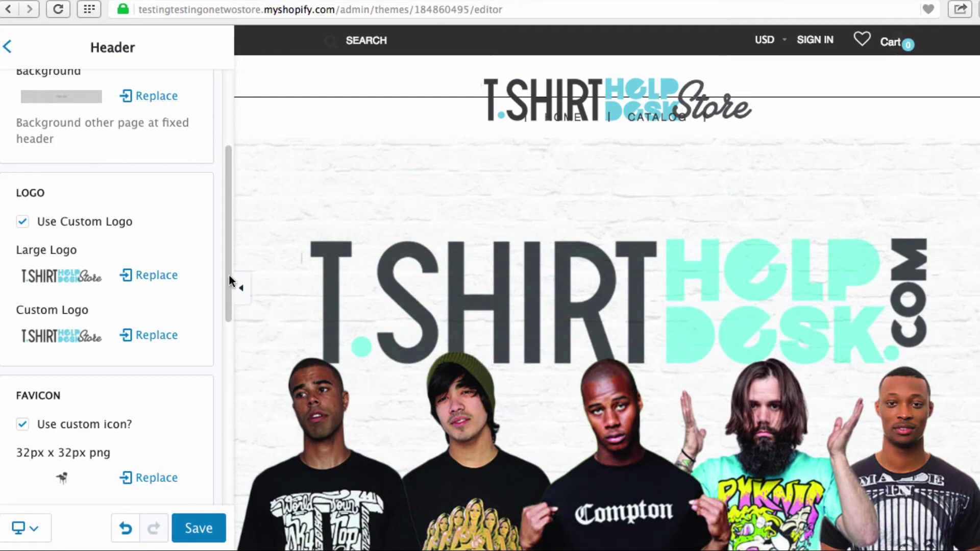
Step: Review the Favicon settings, dismiss the newsletter popup, and compare the icons on the tshirthelpdeskstore and Shopify themes browser tabs
drag(229, 274, 228, 345)
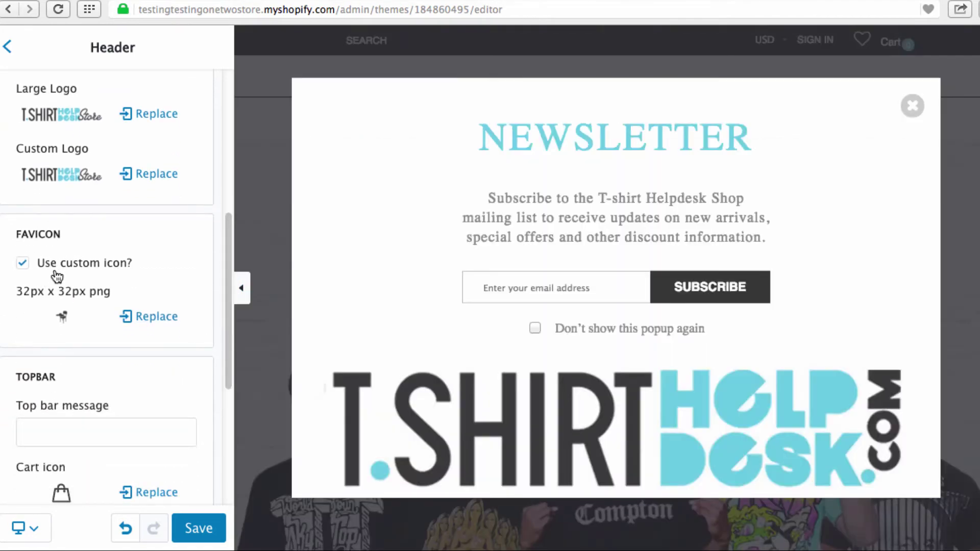
click(913, 106)
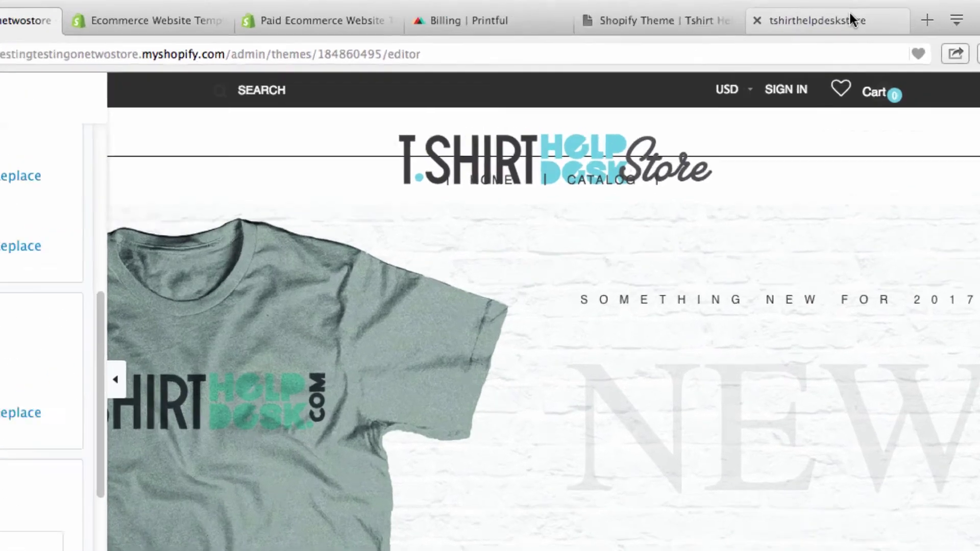
click(814, 17)
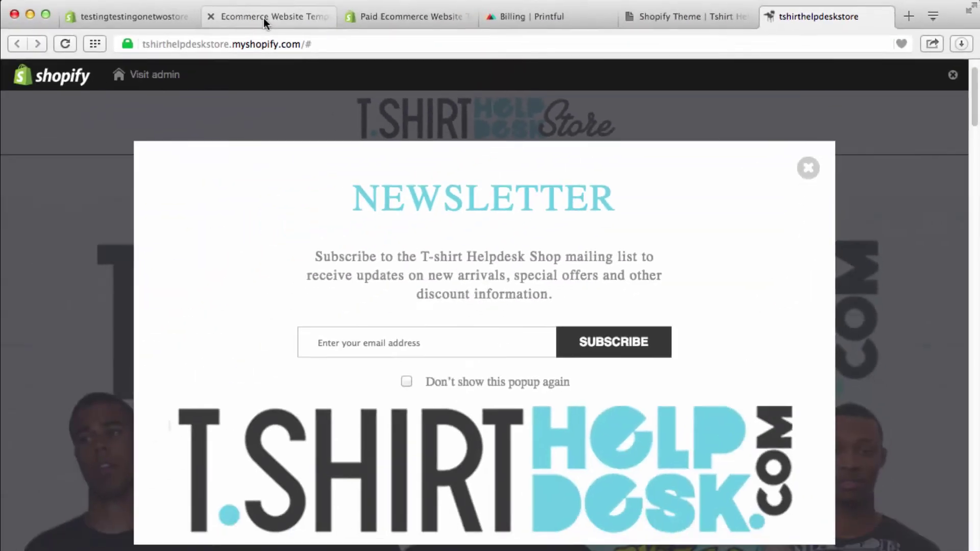
click(263, 17)
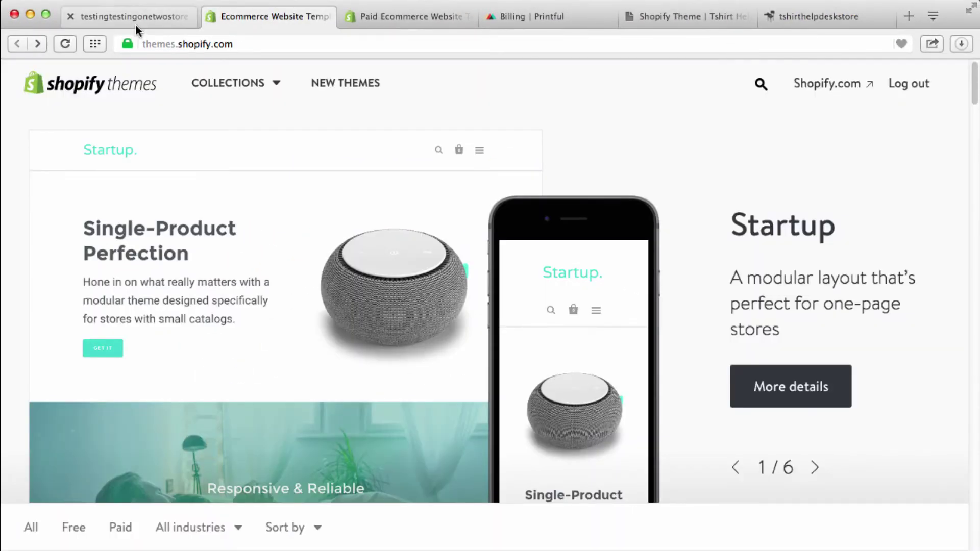
Step: Return to the theme editor's browser tab, examine the header's Topbar and Menu settings, and dismiss the newsletter popup
click(136, 26)
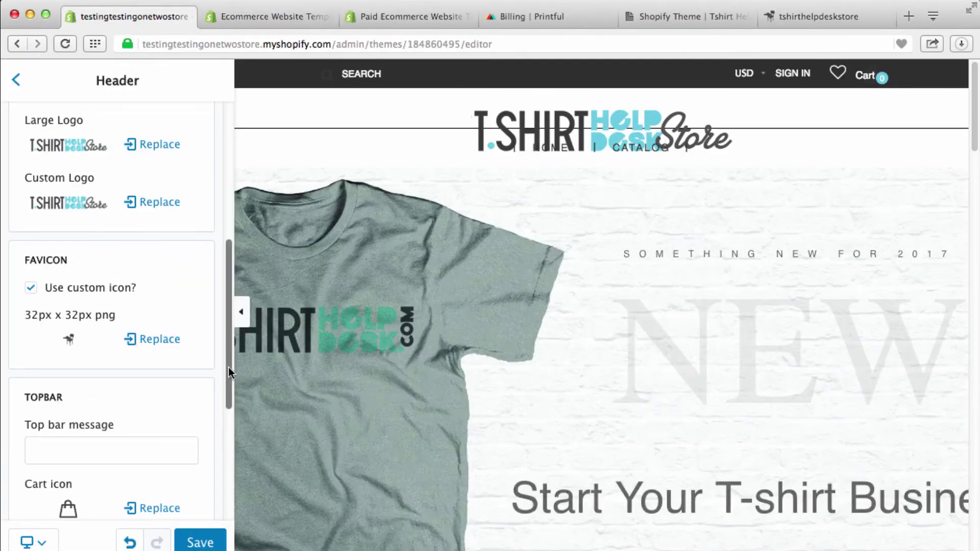
scroll(228, 367, down, 1)
drag(228, 300, 226, 355)
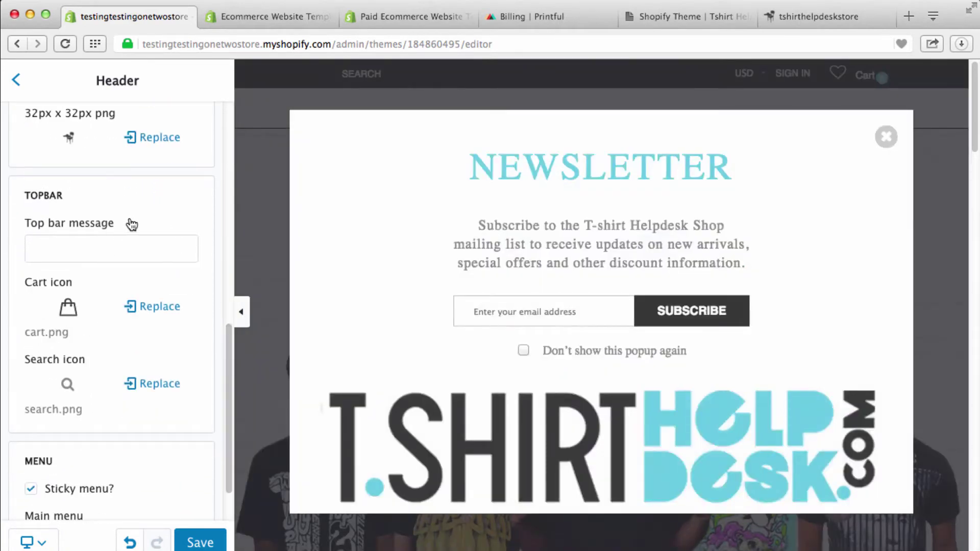
click(888, 138)
scroll(228, 384, down, 2)
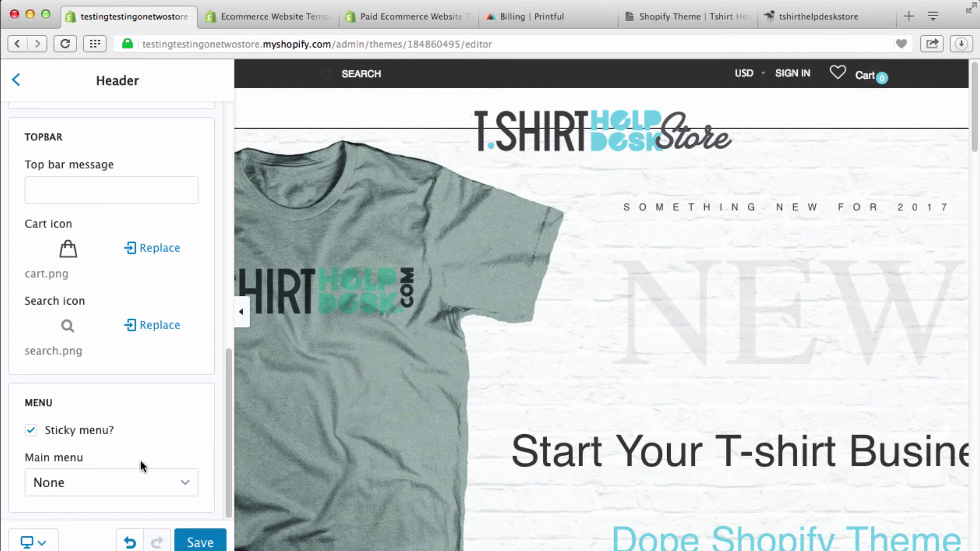
click(16, 79)
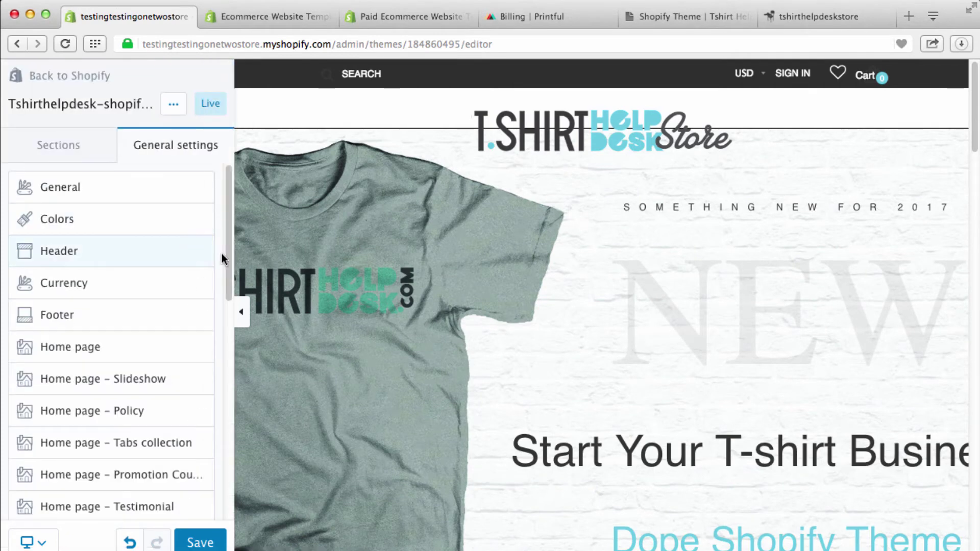
Step: Examine the Currency settings, including the price format, supported currencies and default currency
scroll(154, 246, down, 1)
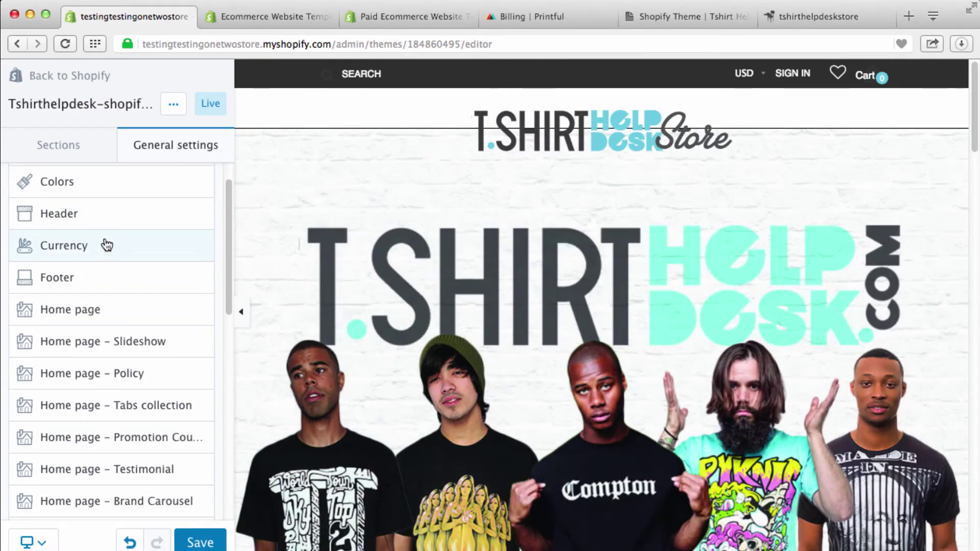
click(104, 245)
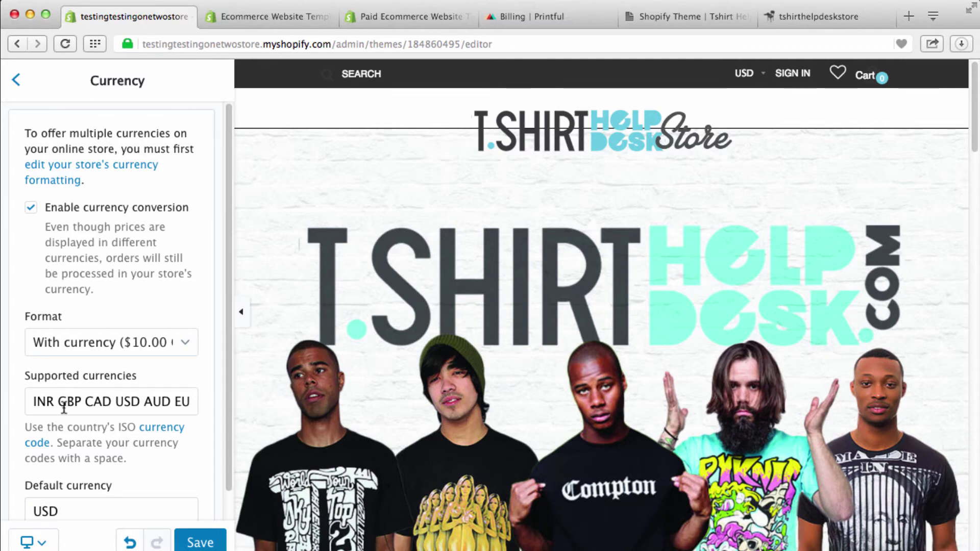
scroll(229, 306, down, 1)
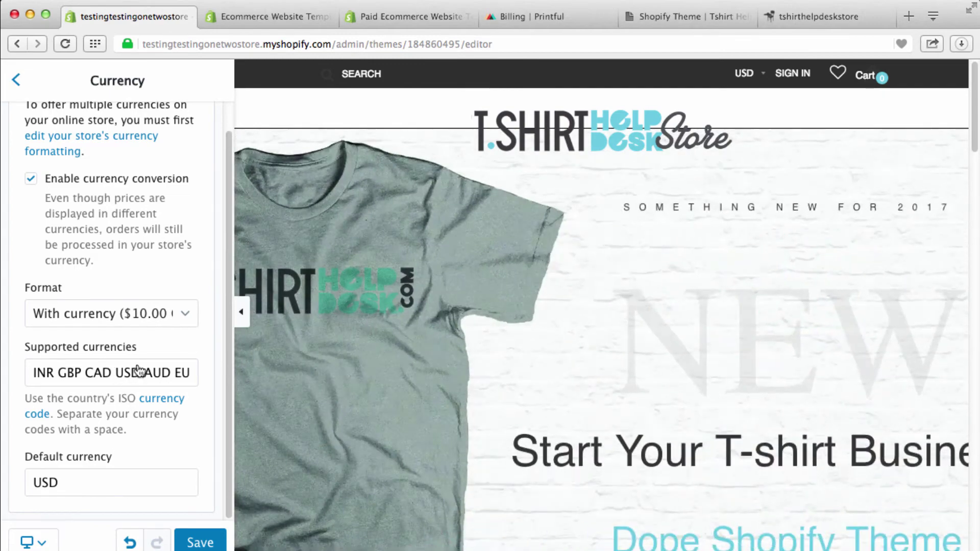
click(118, 480)
click(17, 80)
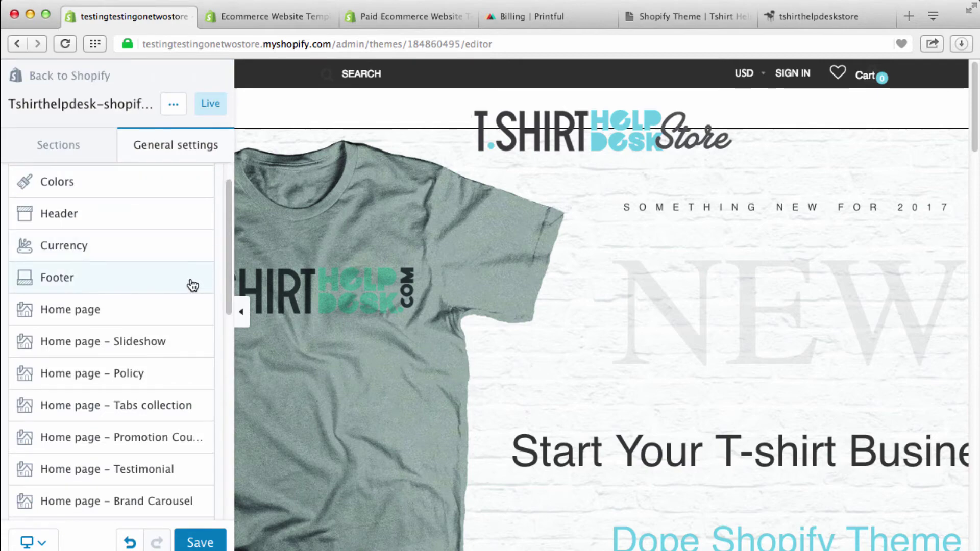
Step: Open the Footer settings and read through the Column 1 and Column 2 content
click(192, 284)
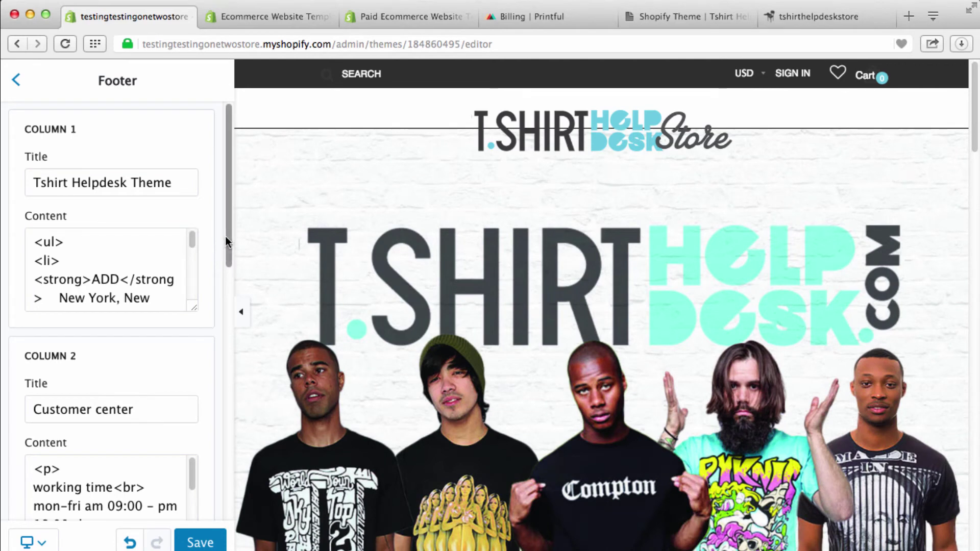
drag(226, 236, 225, 253)
drag(192, 197, 192, 211)
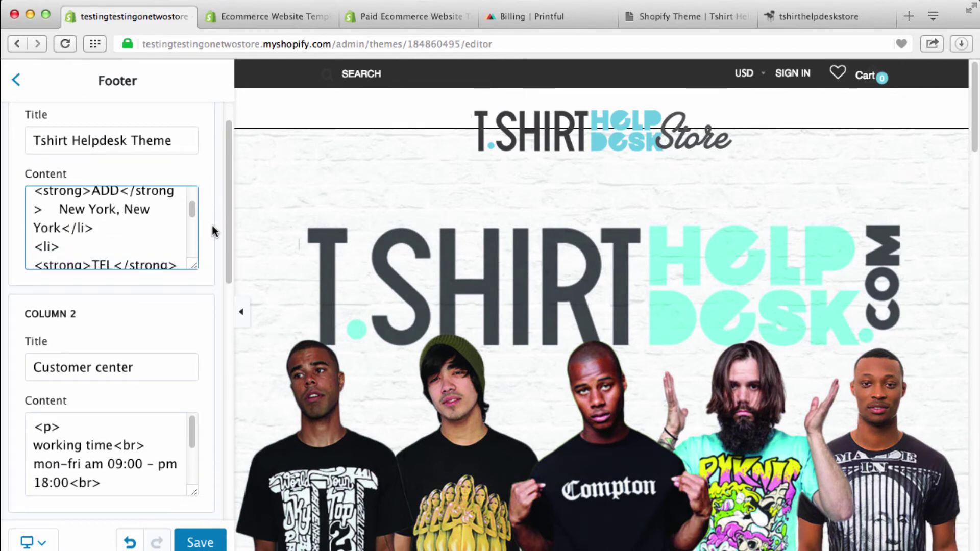
drag(191, 213, 192, 240)
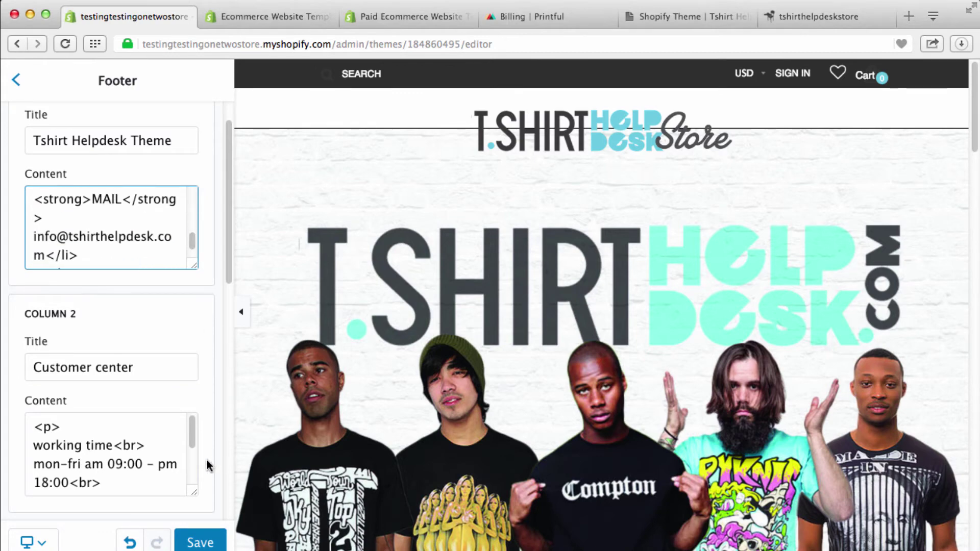
drag(192, 434, 193, 474)
scroll(192, 436, up, 1)
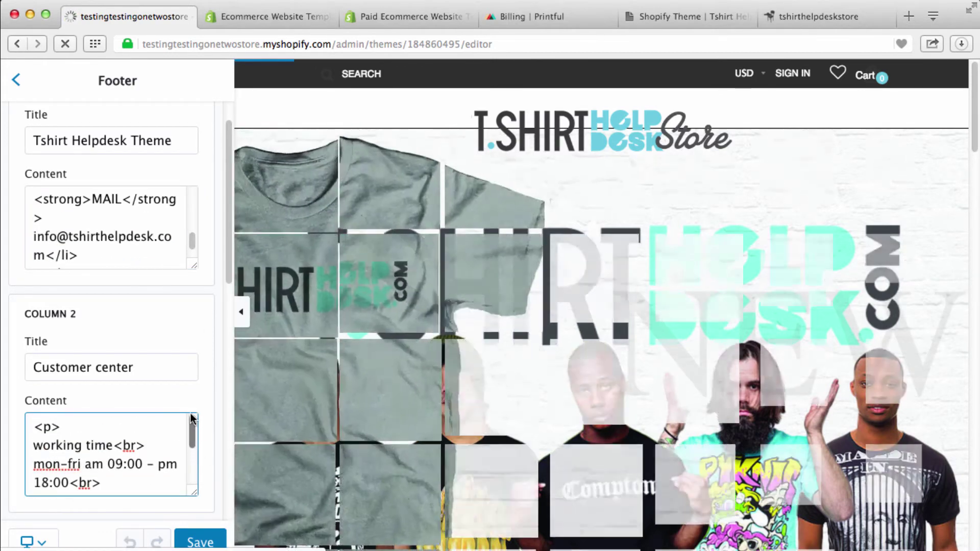
Step: Dismiss the newsletter popup and compare the footer in the store preview with its column settings
drag(975, 146, 975, 541)
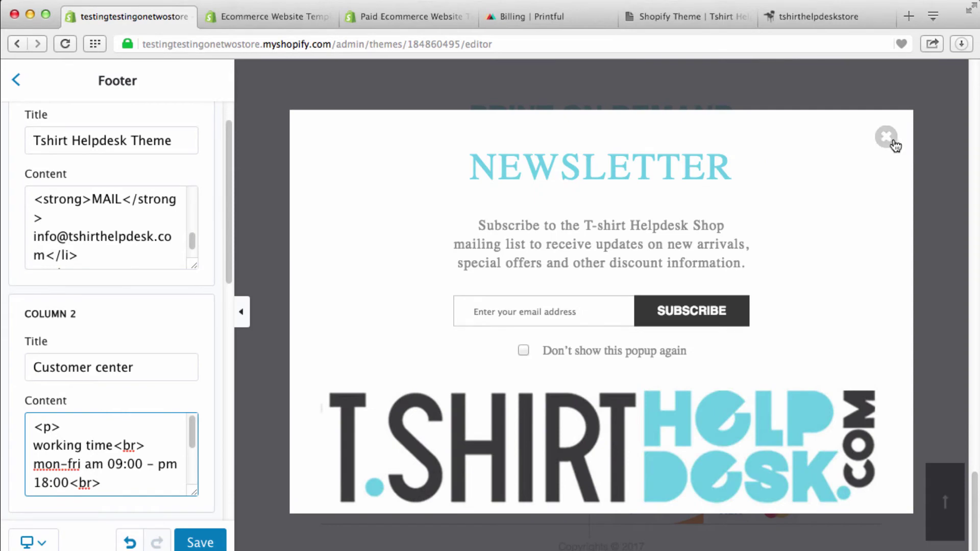
click(887, 137)
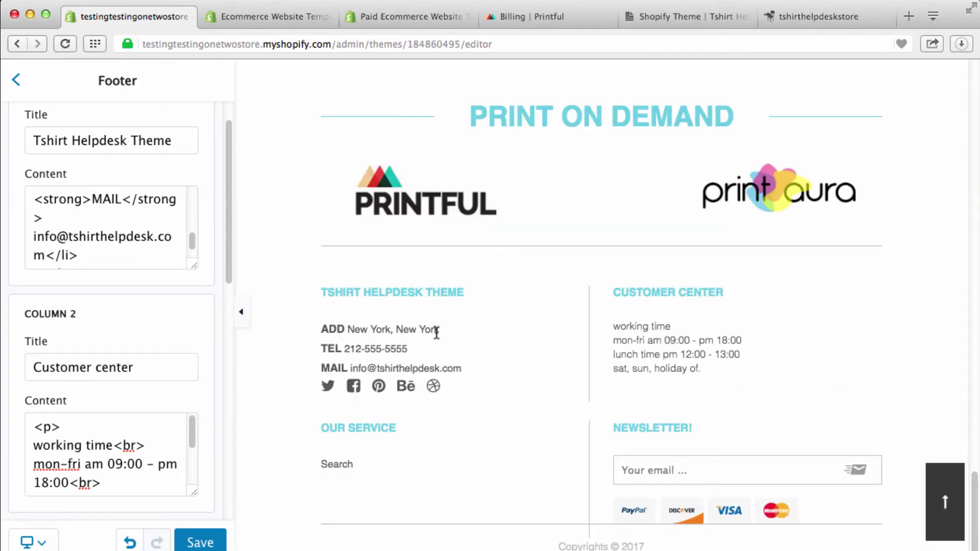
scroll(228, 265, up, 2)
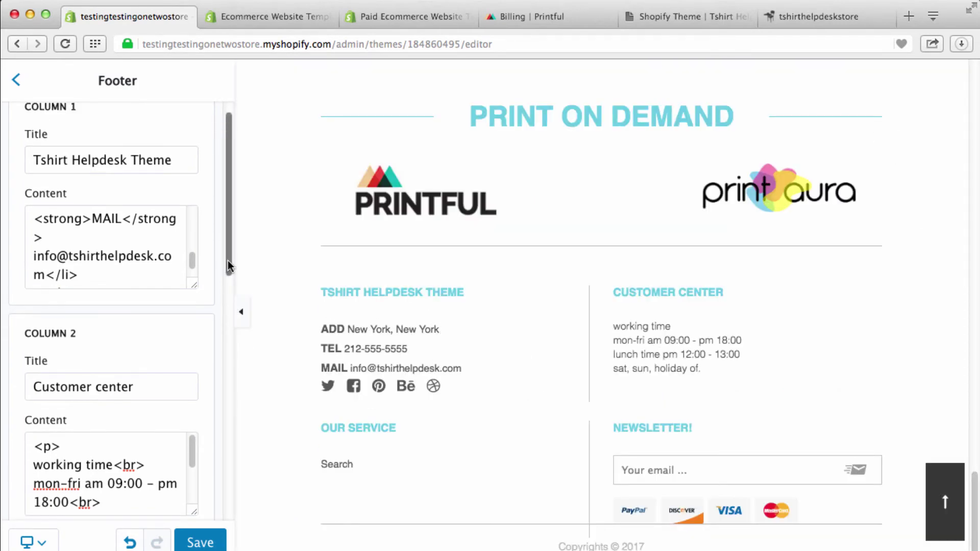
Step: Locate the address, telephone and e-mail entries in the HTML content of footer Column 1
drag(190, 283, 195, 236)
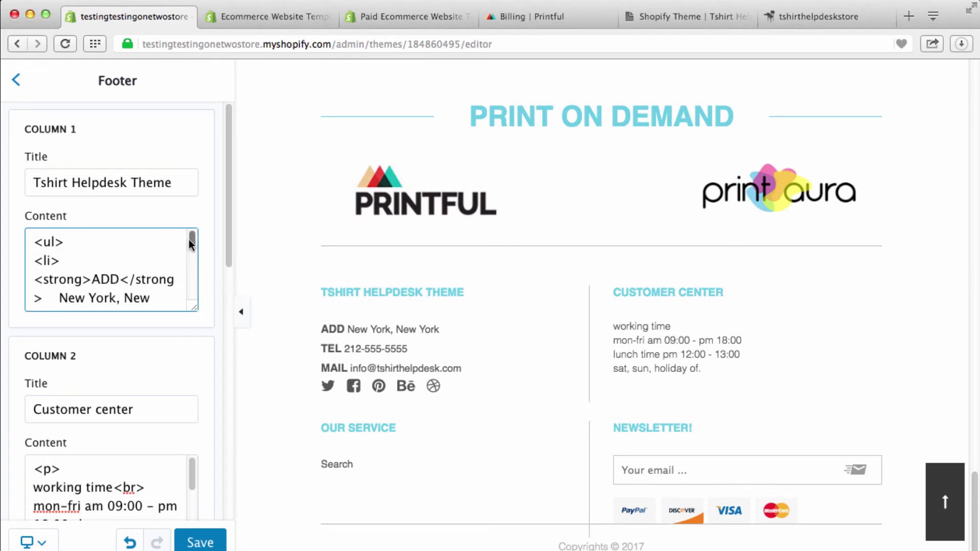
scroll(190, 243, down, 1)
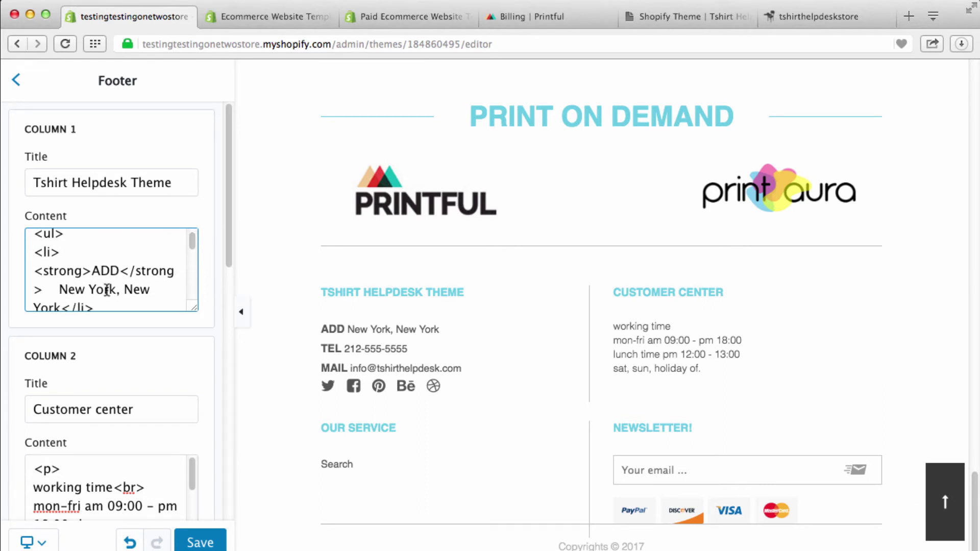
drag(60, 306, 60, 291)
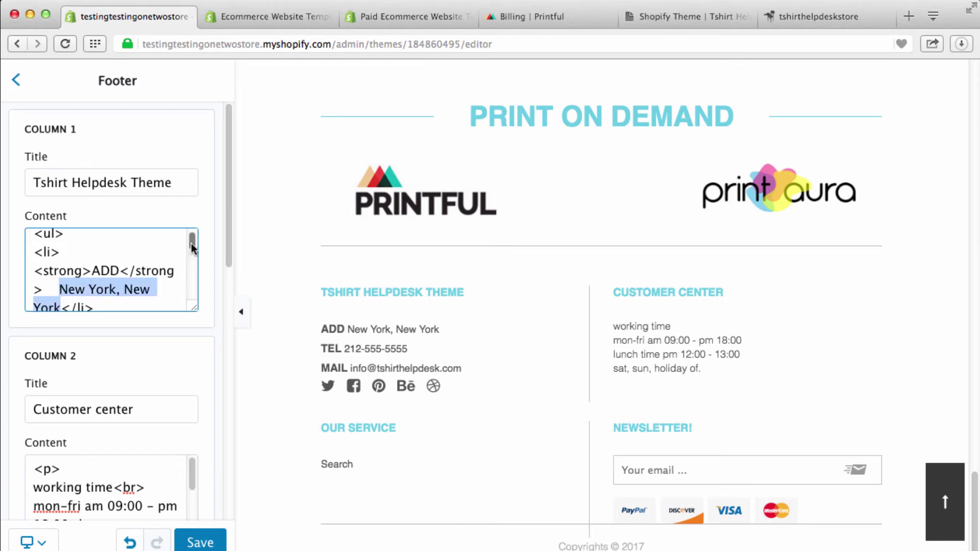
drag(191, 243, 192, 262)
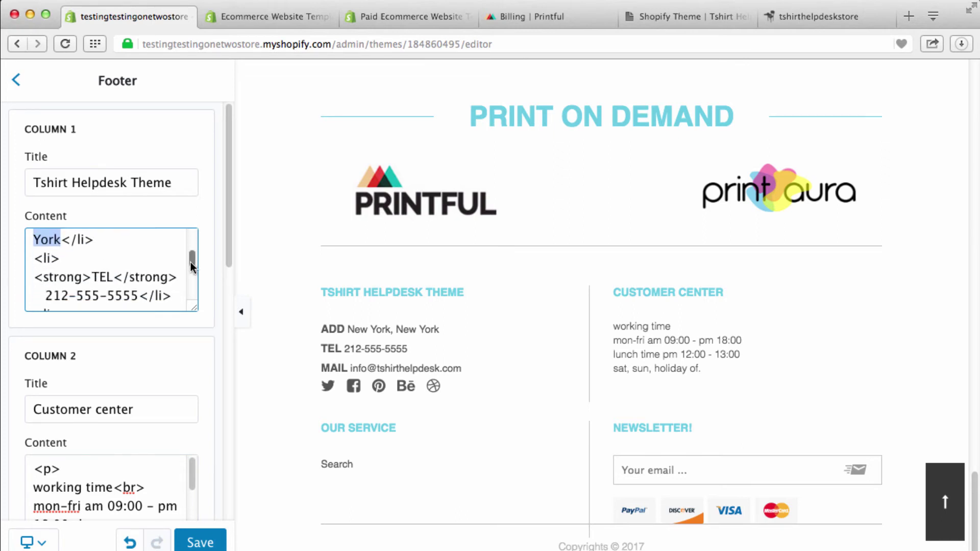
scroll(138, 285, down, 1)
drag(138, 287, 50, 287)
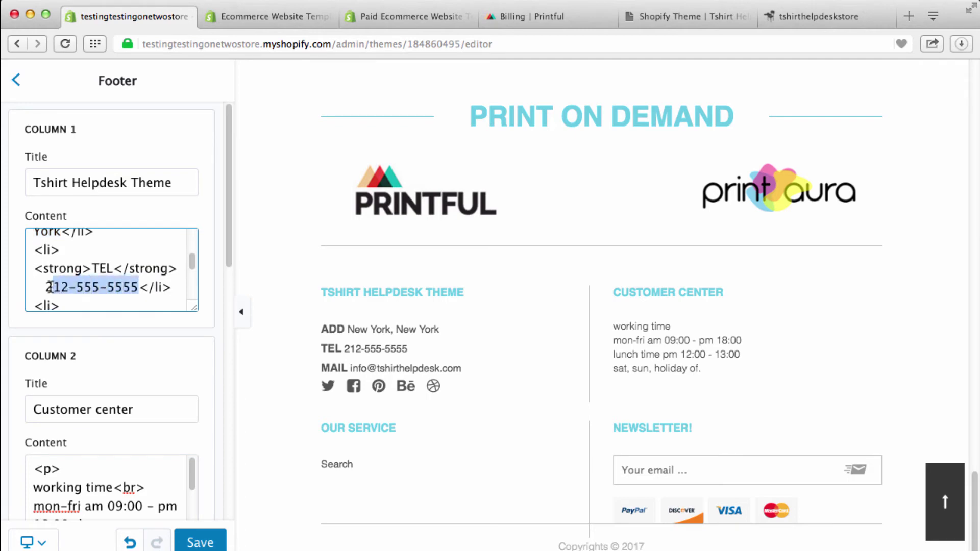
scroll(191, 261, down, 1)
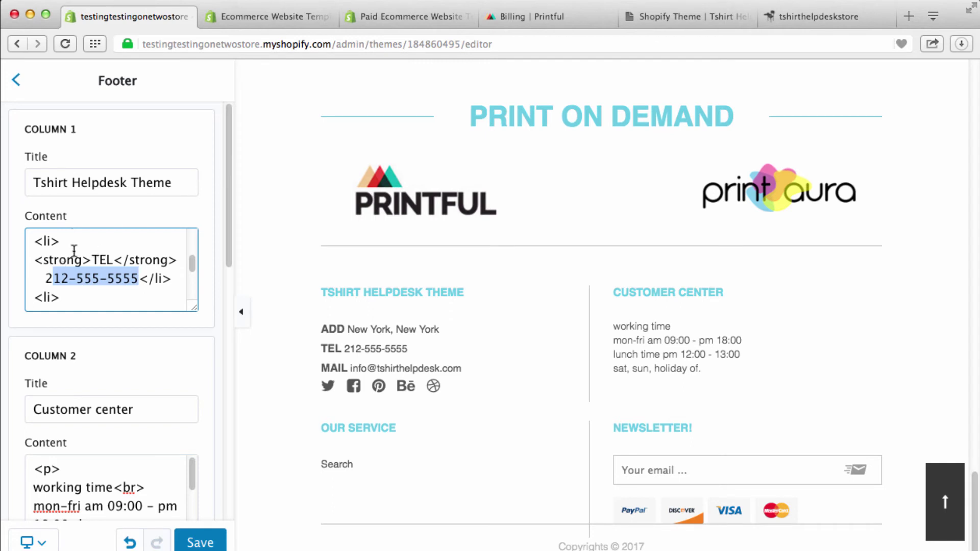
drag(194, 265, 191, 286)
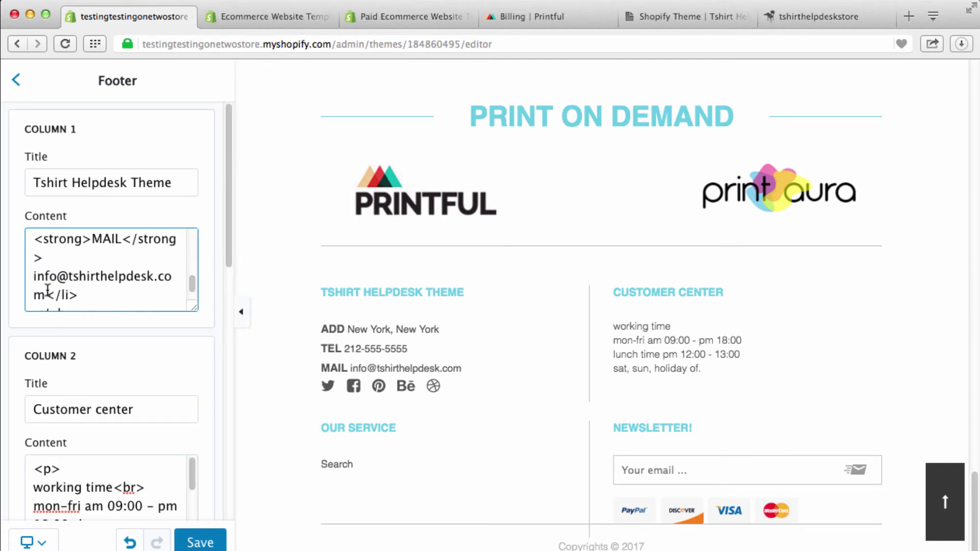
drag(46, 295, 33, 281)
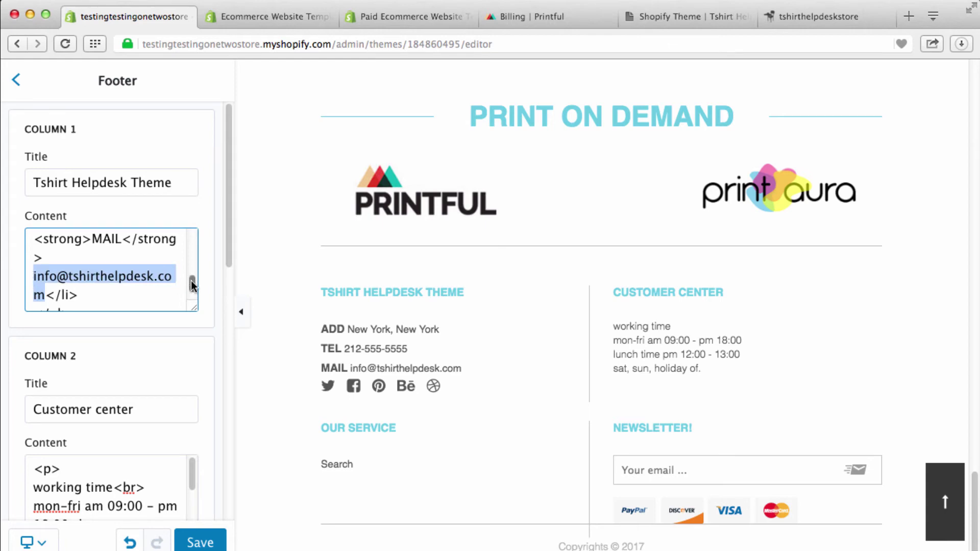
drag(192, 284, 193, 229)
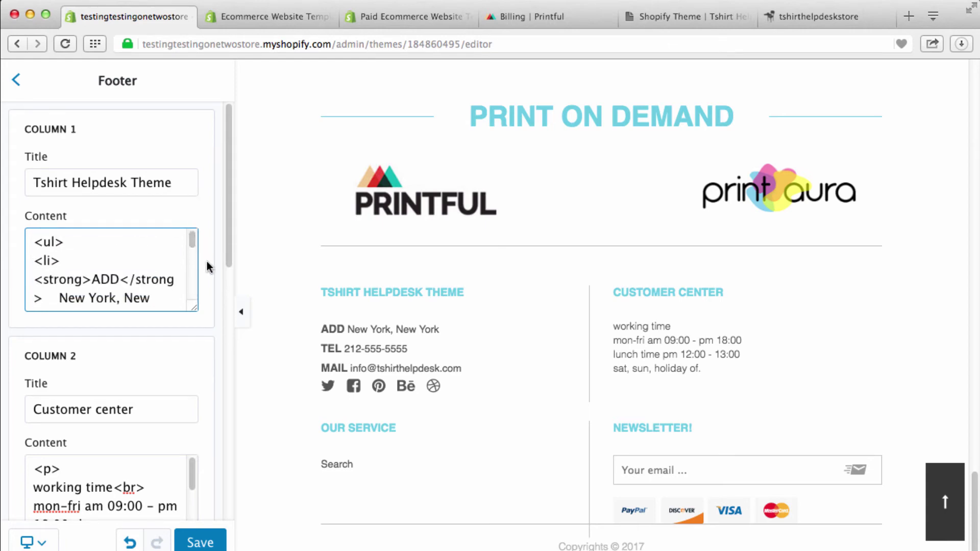
Step: Replace "sun" with "fri" in the last line of footer Column 2's content
drag(228, 262, 228, 327)
click(127, 352)
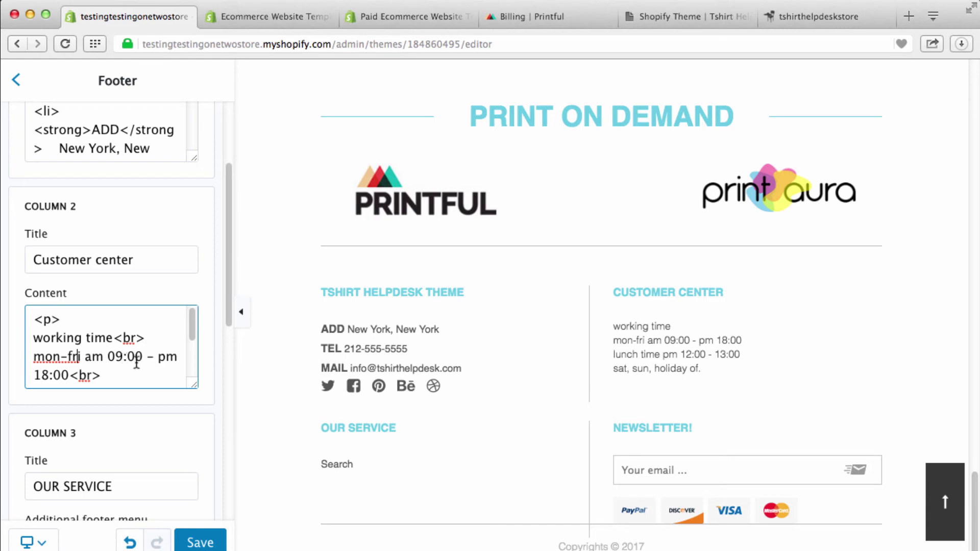
scroll(189, 345, down, 3)
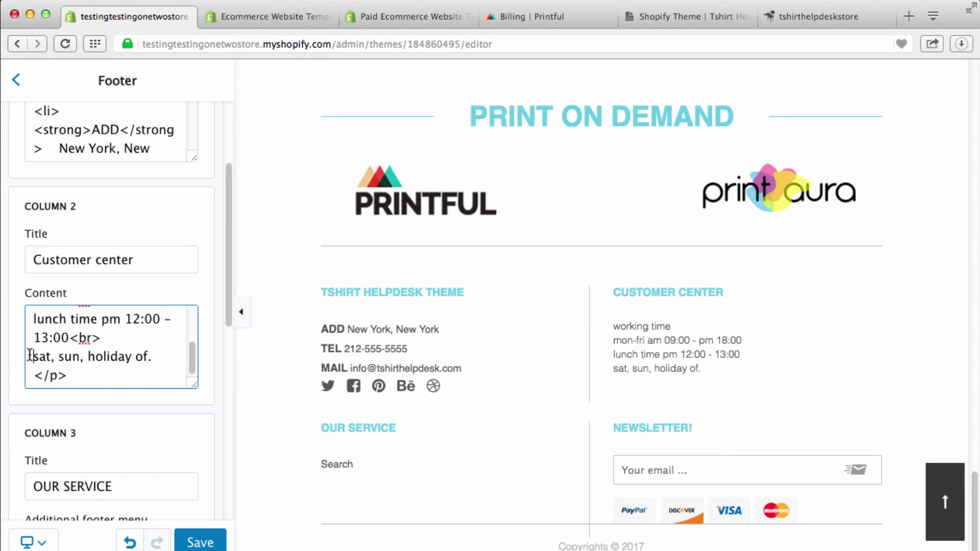
drag(39, 355, 55, 354)
double_click(44, 356)
drag(79, 357, 66, 358)
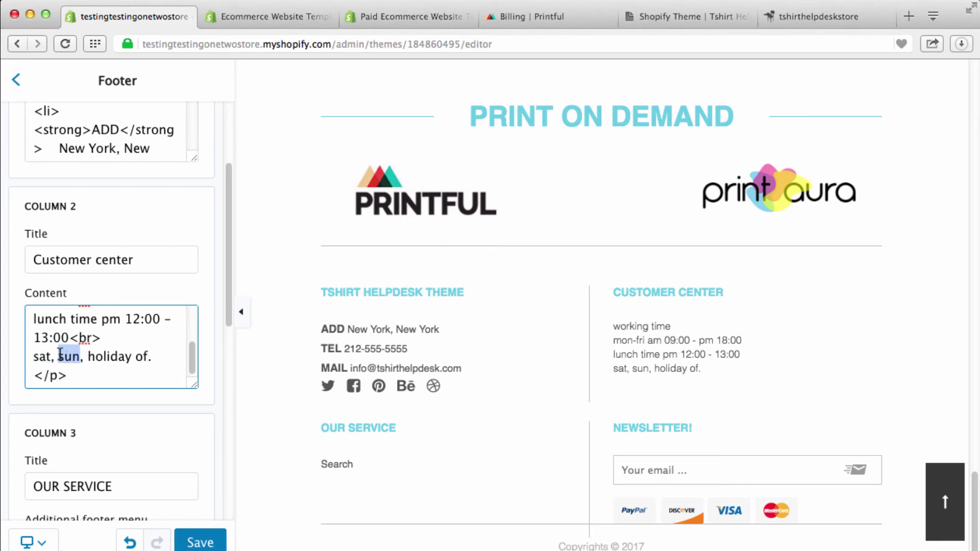
text(fr)
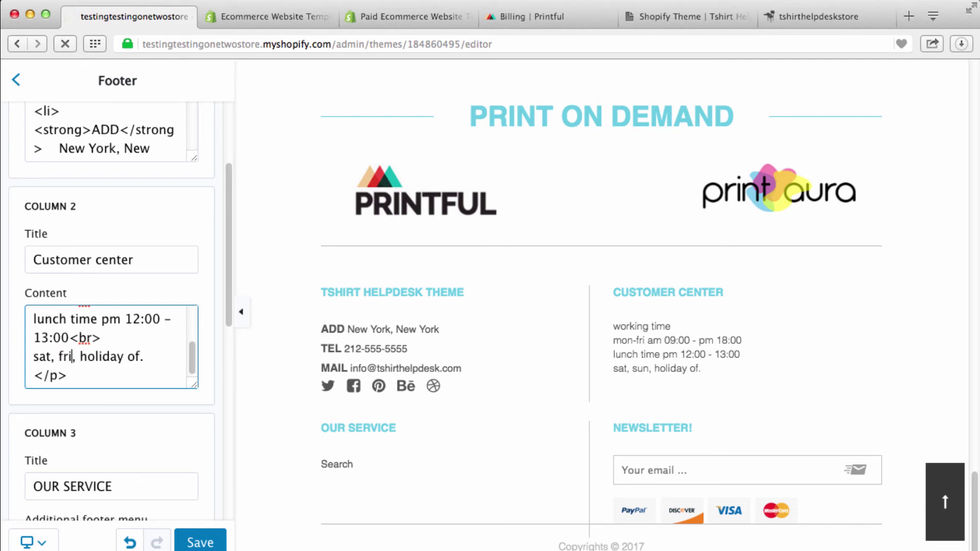
text(i)
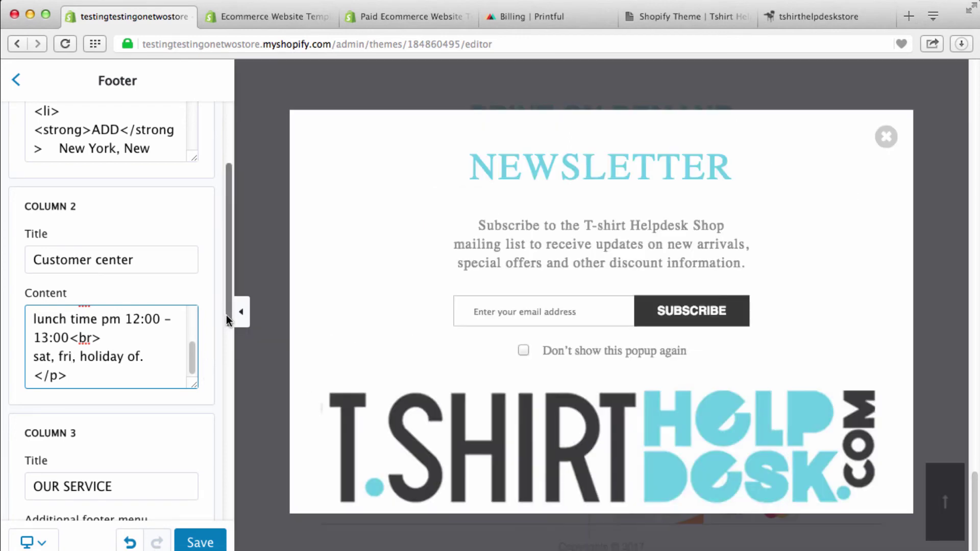
Step: Review footer Columns 3 and 4 with the newsletter popup dismissed, and save the theme changes
drag(225, 315, 234, 415)
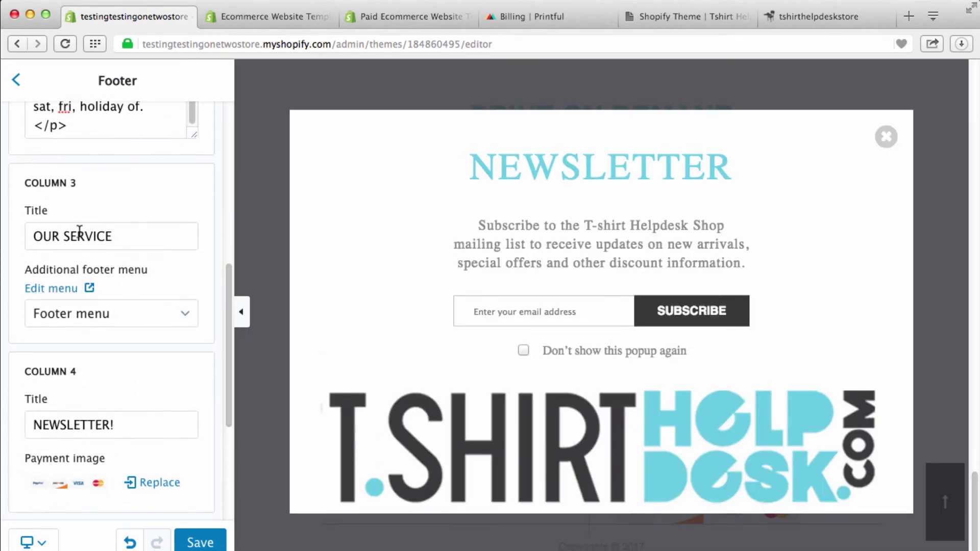
click(887, 137)
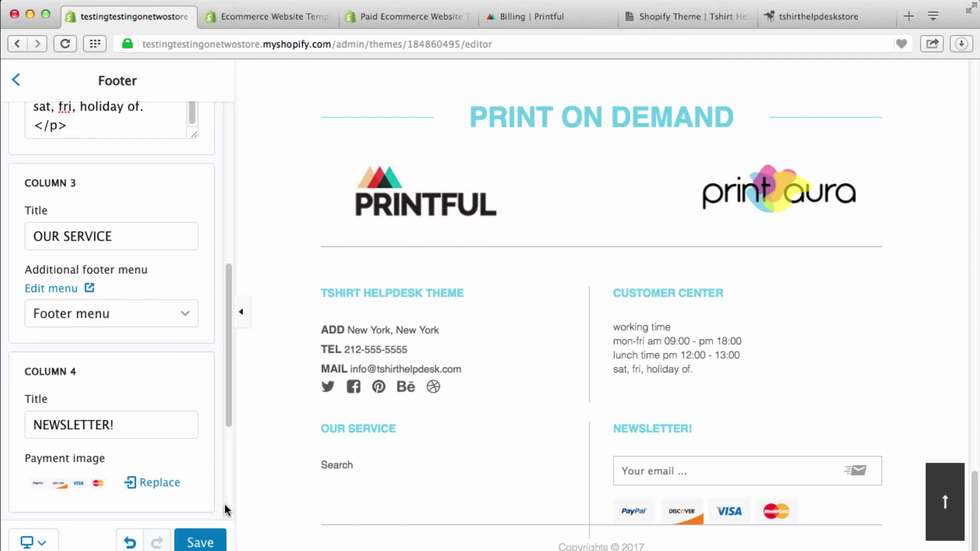
click(200, 543)
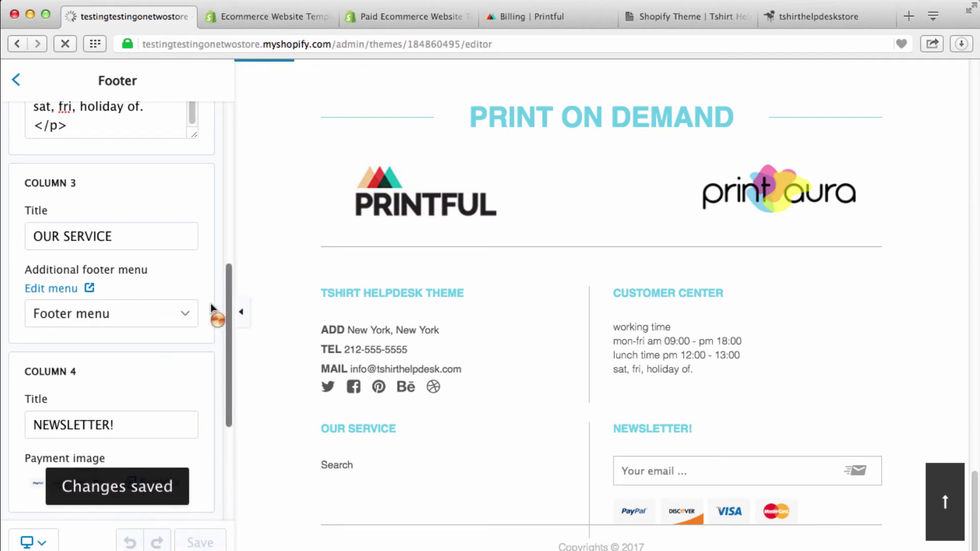
Step: Leave the Footer settings and open the Home page settings
click(20, 84)
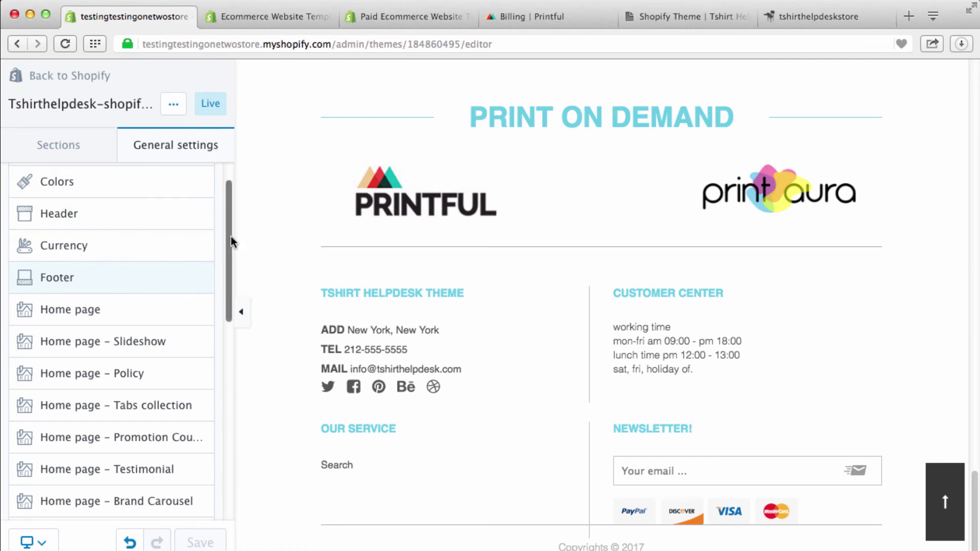
drag(231, 237, 231, 265)
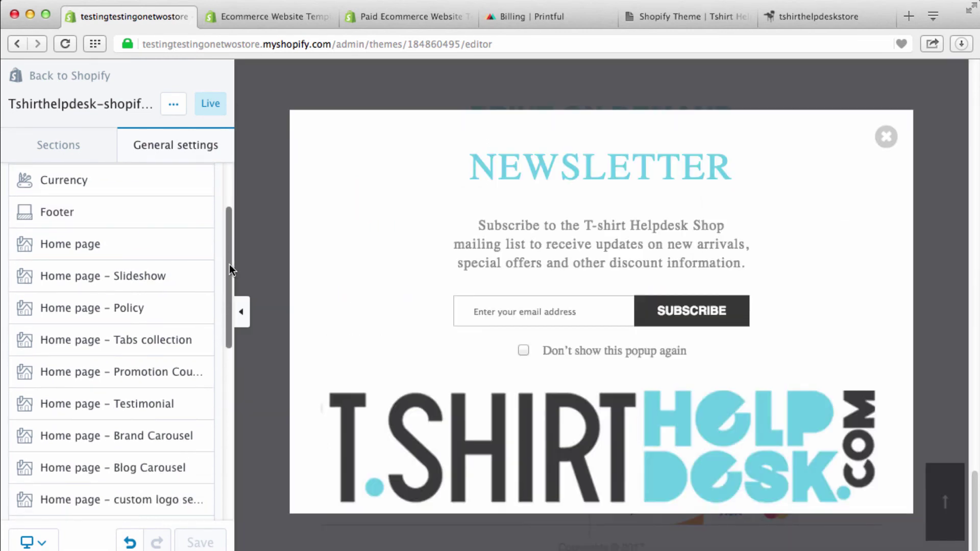
click(159, 244)
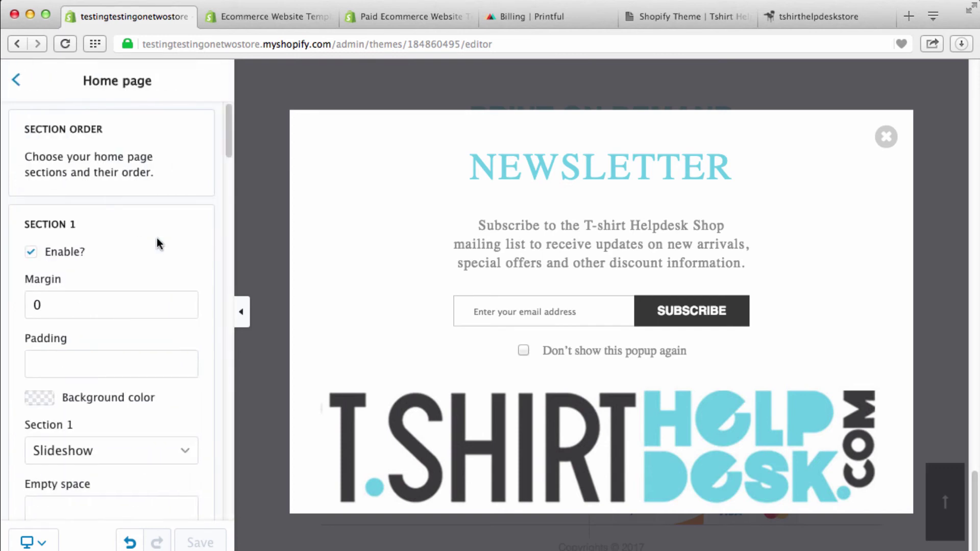
Step: Dismiss the newsletter popup and compare the settings of home page Sections 1 to 4 with the store preview
click(871, 140)
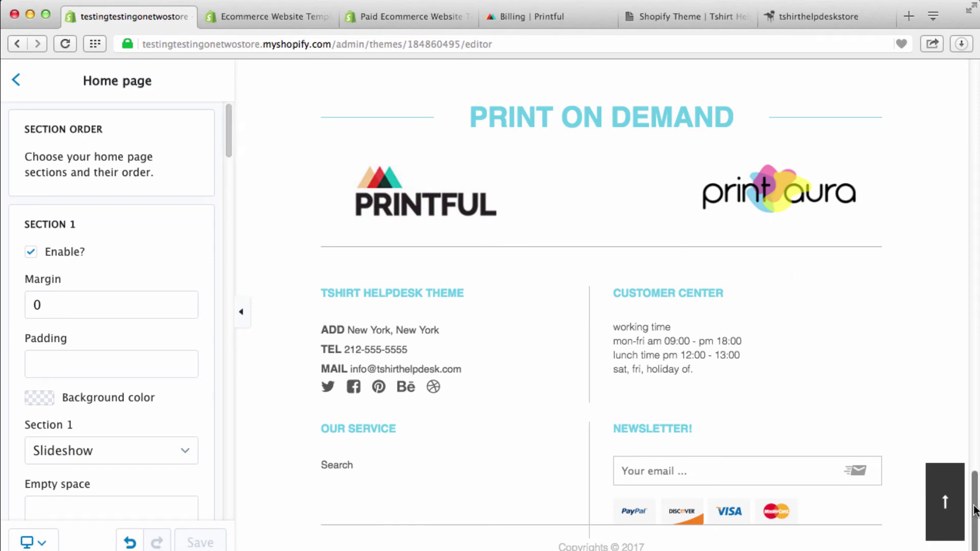
drag(975, 506, 978, 77)
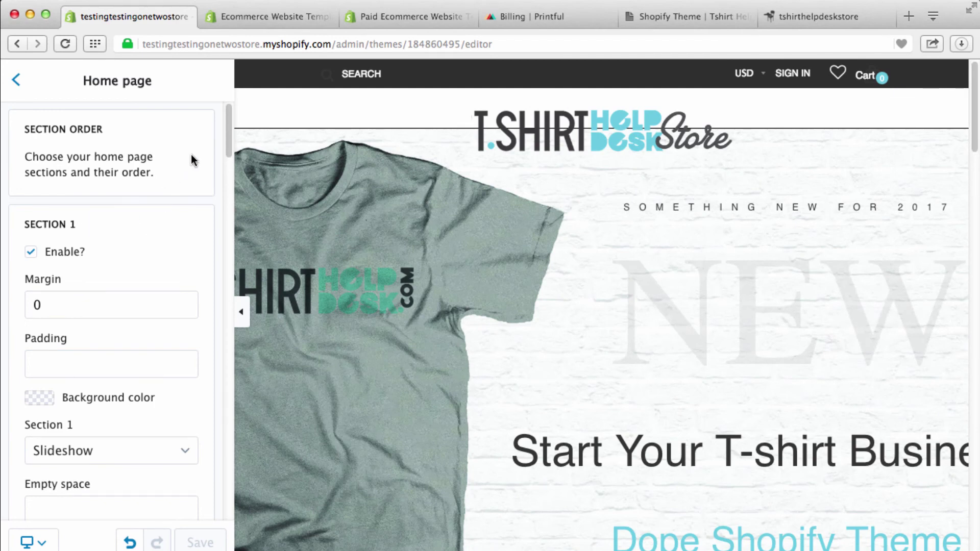
drag(226, 140, 225, 185)
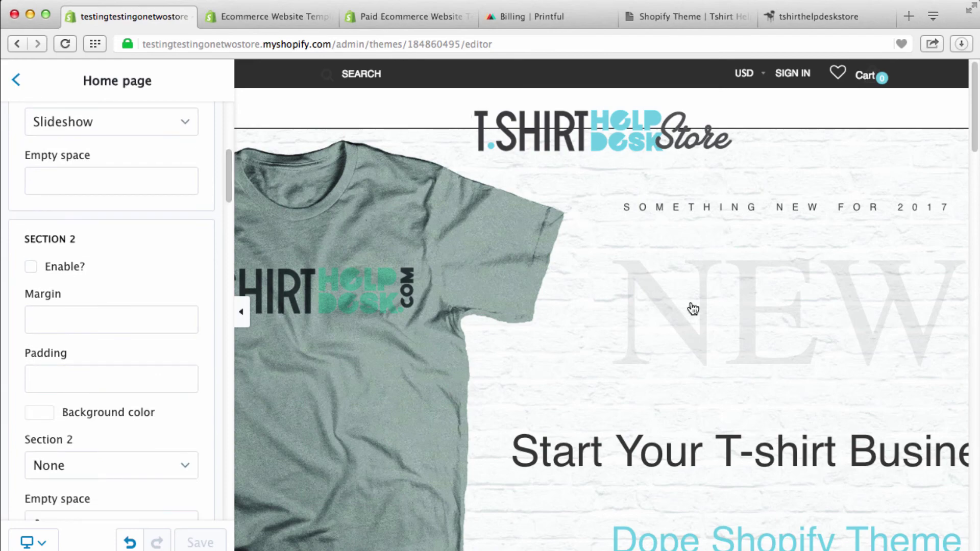
drag(975, 133, 977, 307)
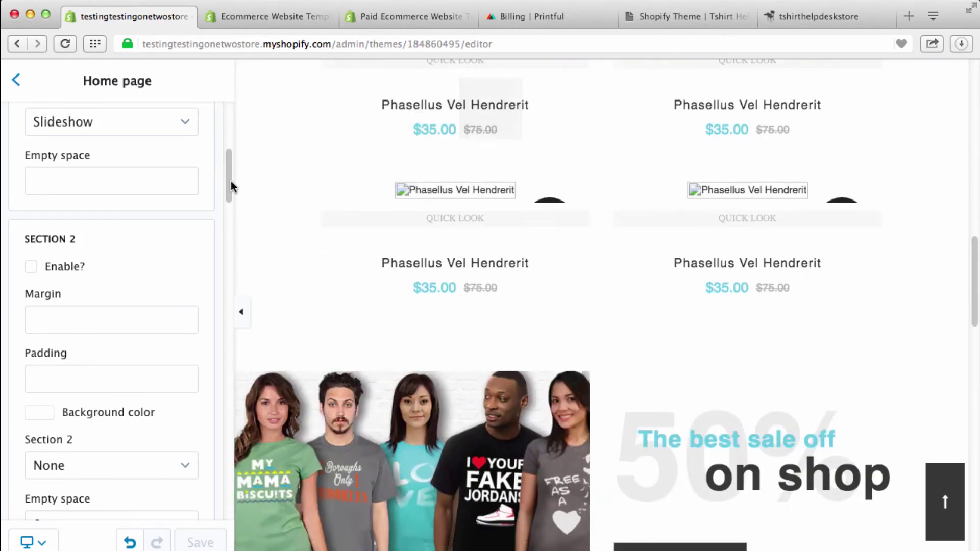
drag(229, 183, 228, 275)
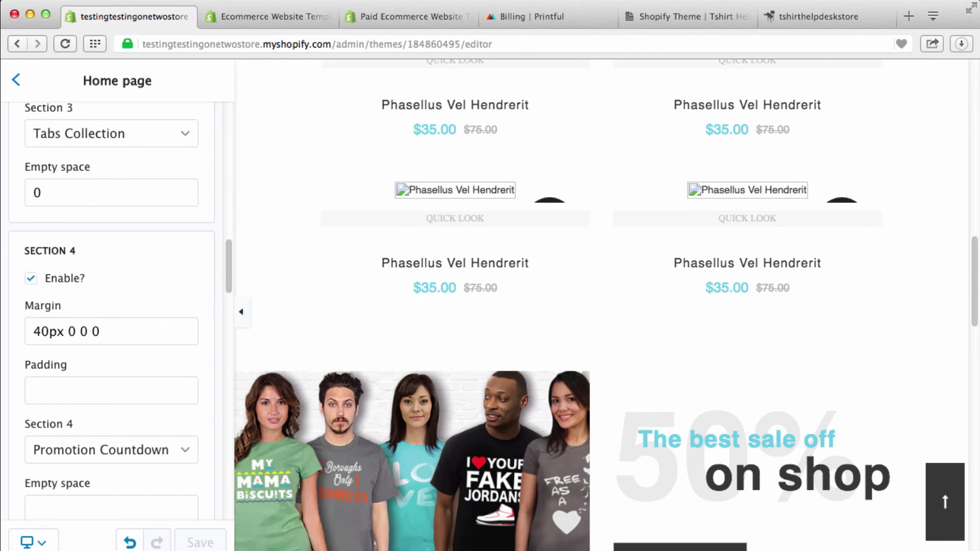
drag(975, 283, 975, 335)
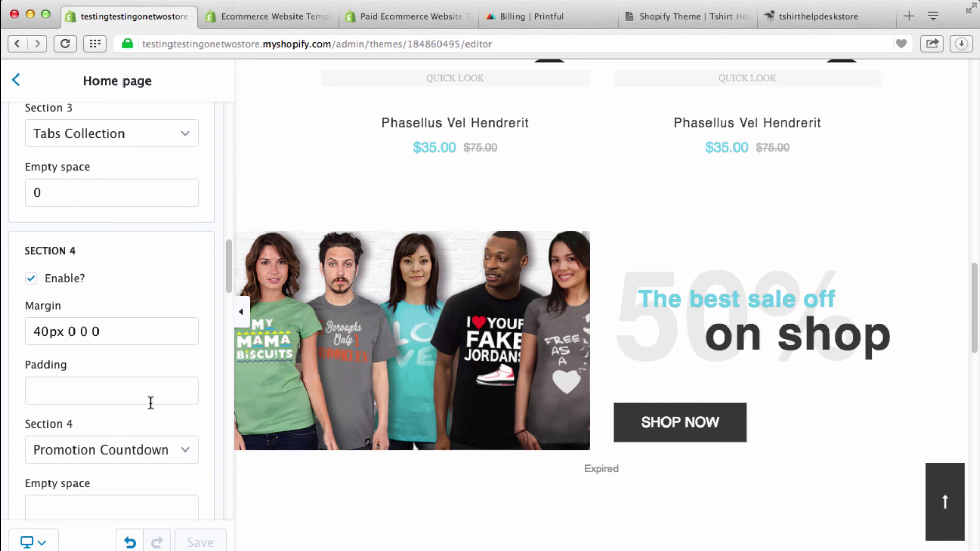
Step: Disable the Promotion Countdown in Section 4, check the preview without the newsletter popup, and enable the section again
click(31, 280)
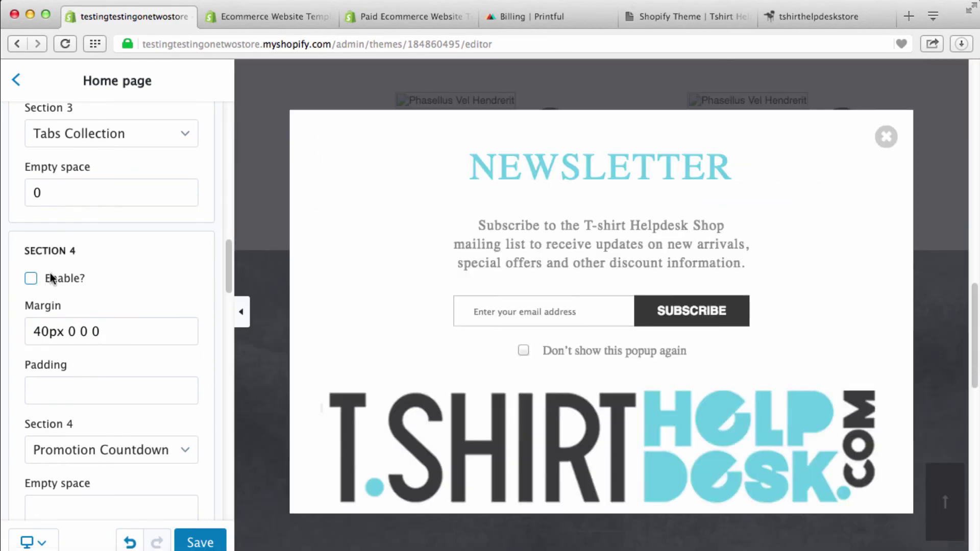
click(886, 138)
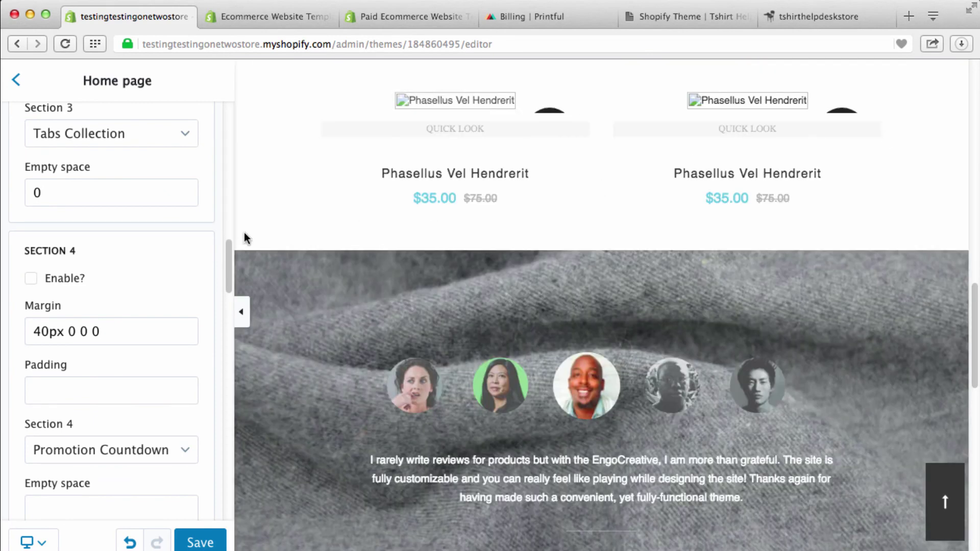
click(32, 279)
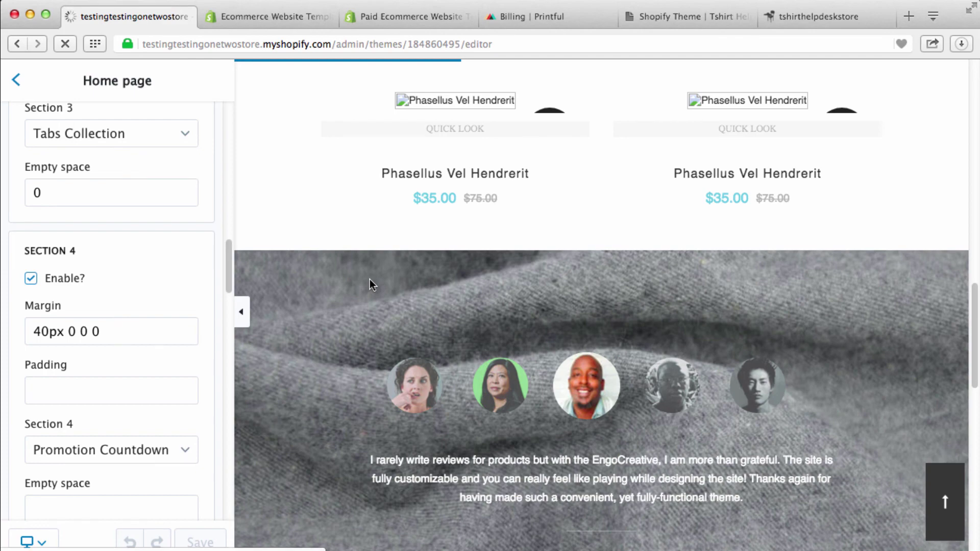
scroll(479, 323, down, 8)
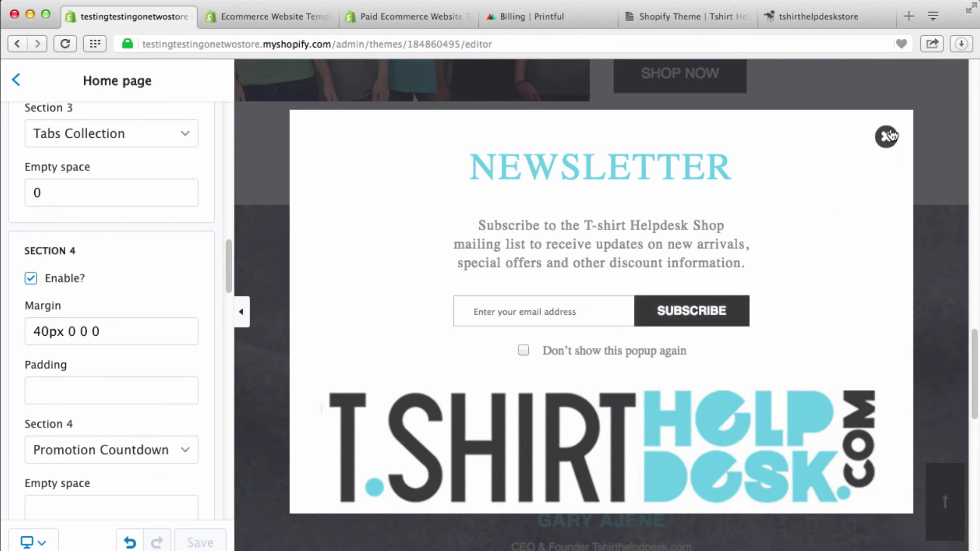
click(886, 137)
scroll(638, 340, down, 1)
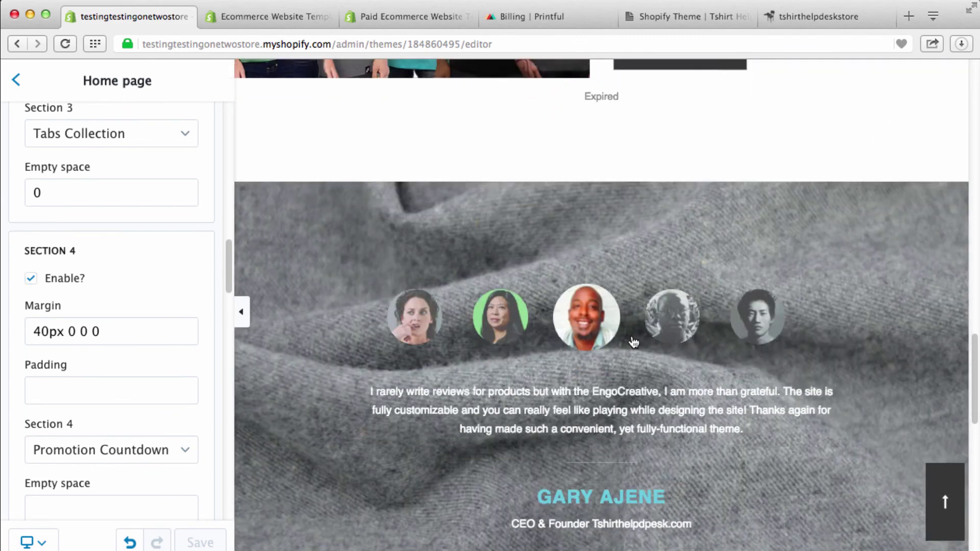
scroll(633, 341, up, 1)
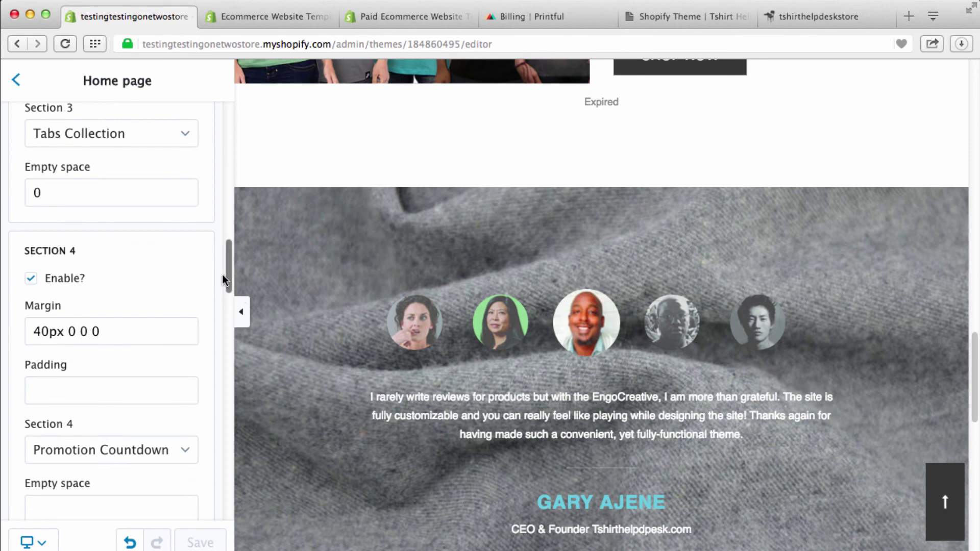
Step: Disable the Testimonial in Section 5 to check its effect on the preview, and enable the section again
drag(222, 274, 231, 310)
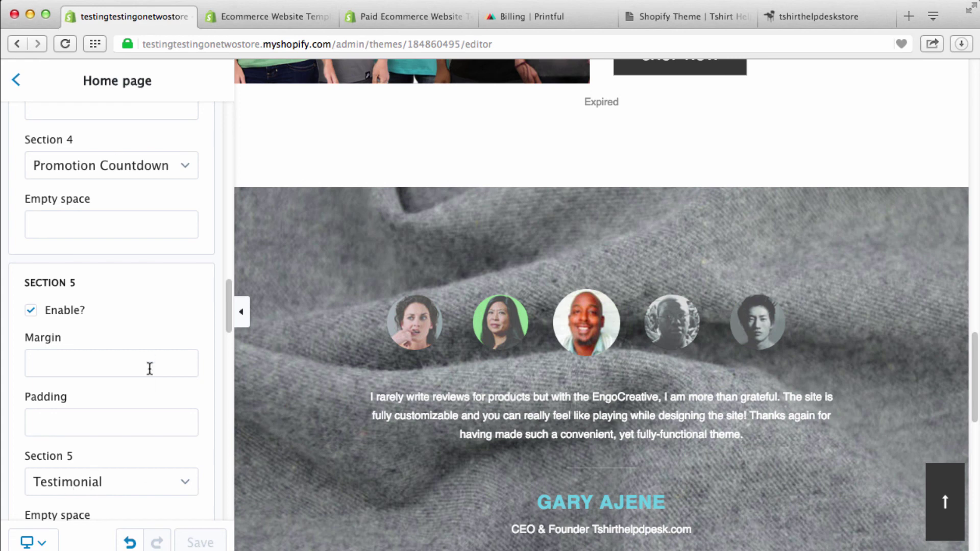
click(32, 311)
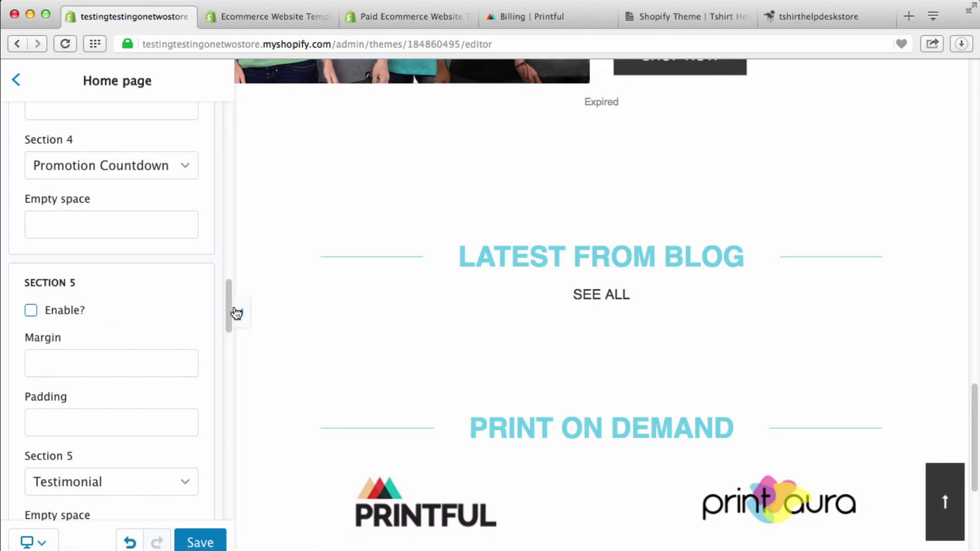
click(31, 312)
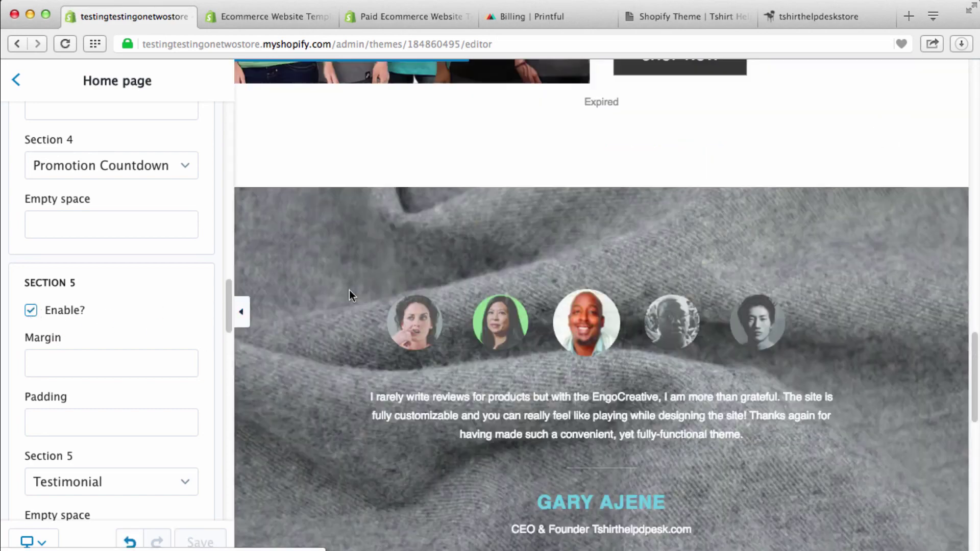
scroll(975, 339, down, 8)
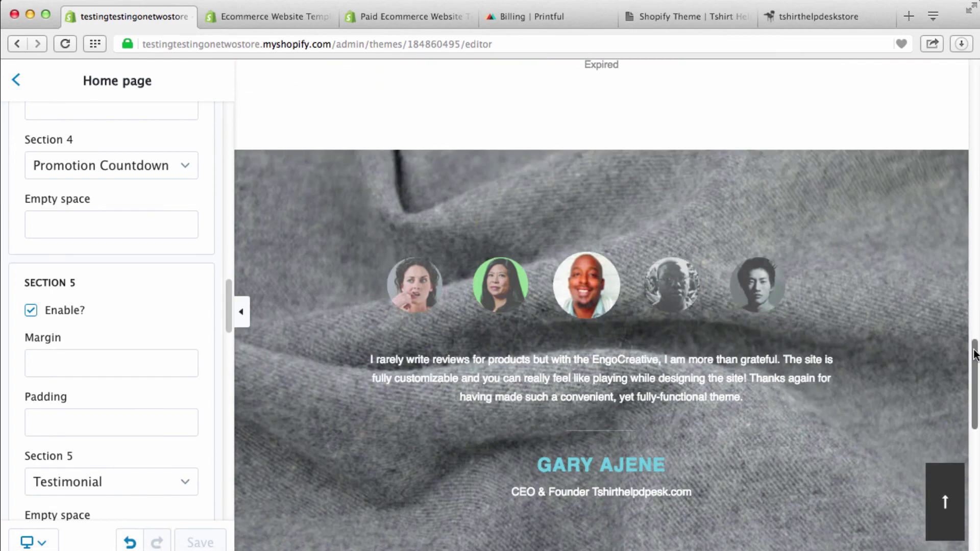
drag(228, 314, 228, 335)
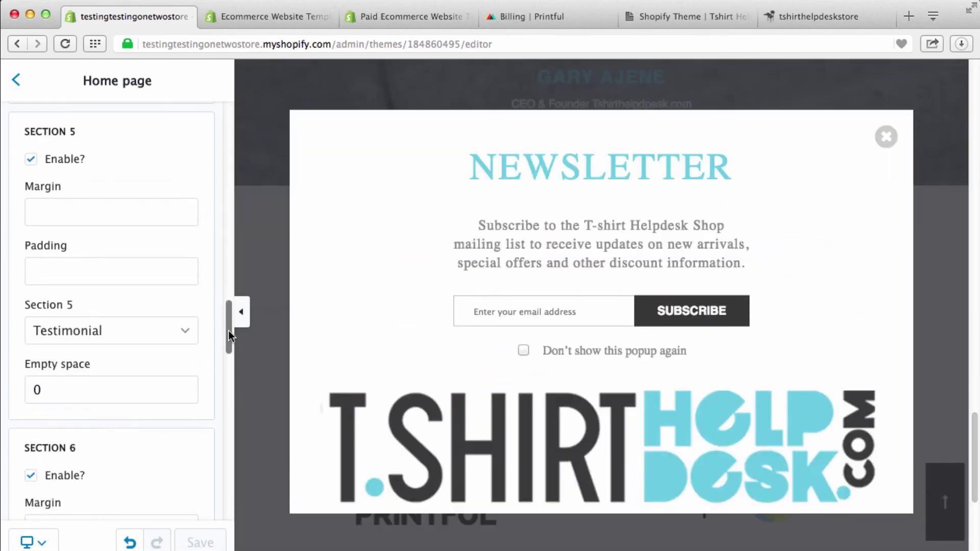
Step: Open the Home page – Slideshow settings and show the first slide in the preview with the newsletter popup dismissed
click(17, 80)
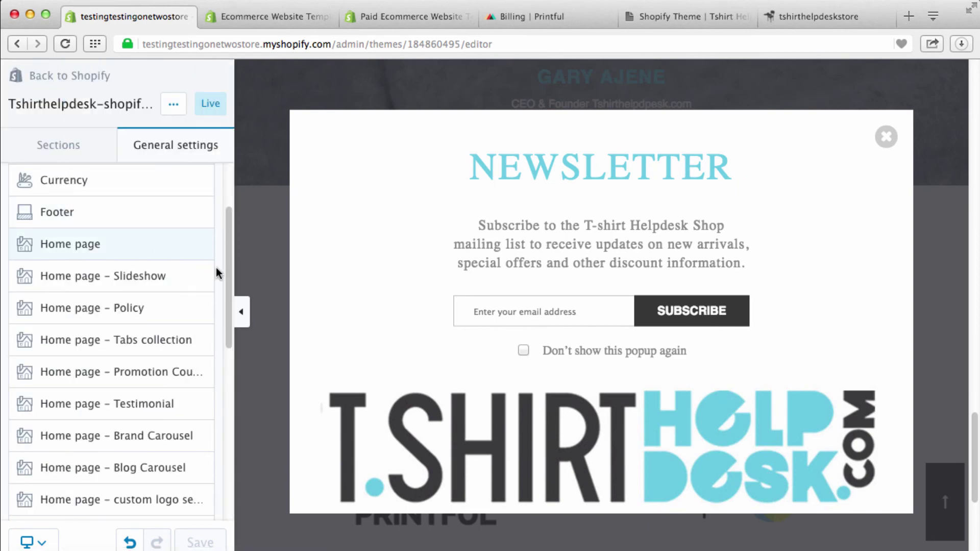
click(164, 274)
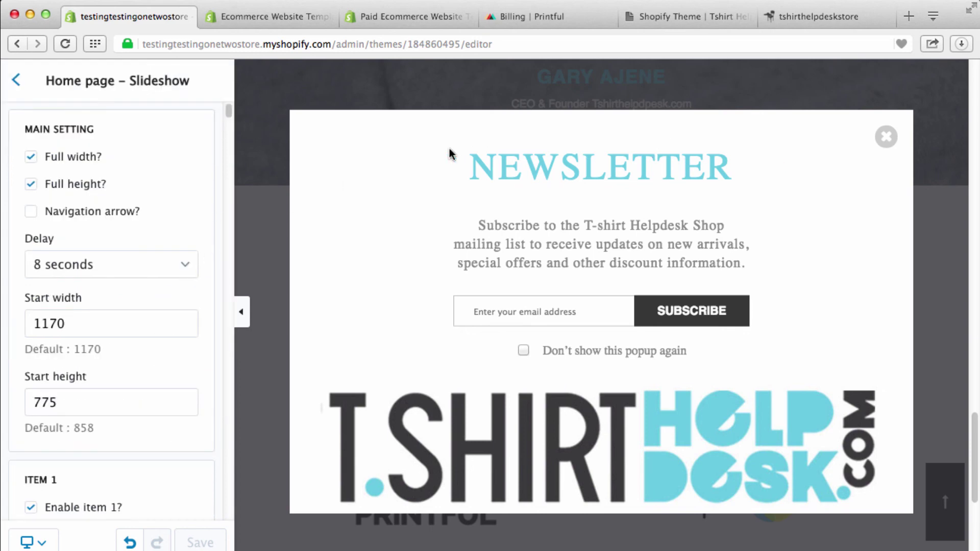
click(885, 137)
scroll(787, 173, up, 15)
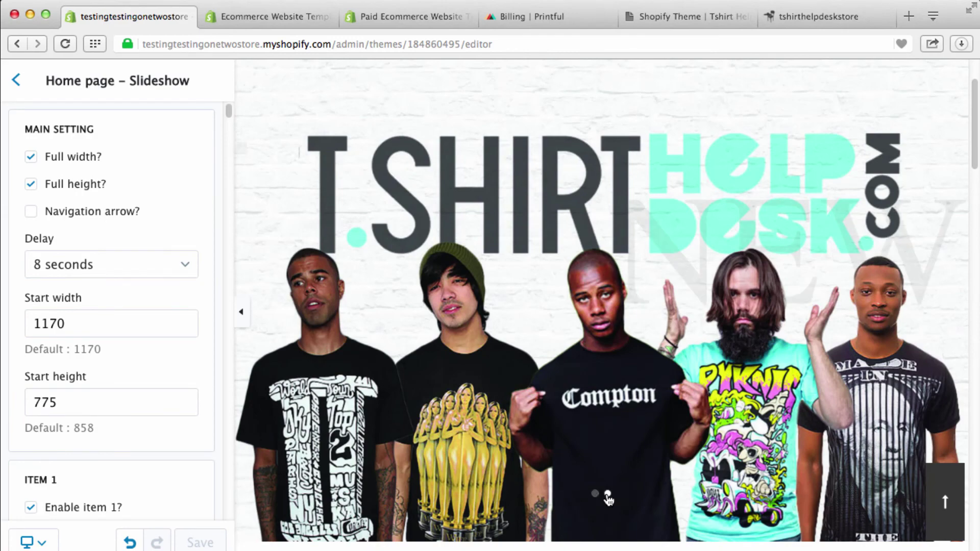
click(596, 494)
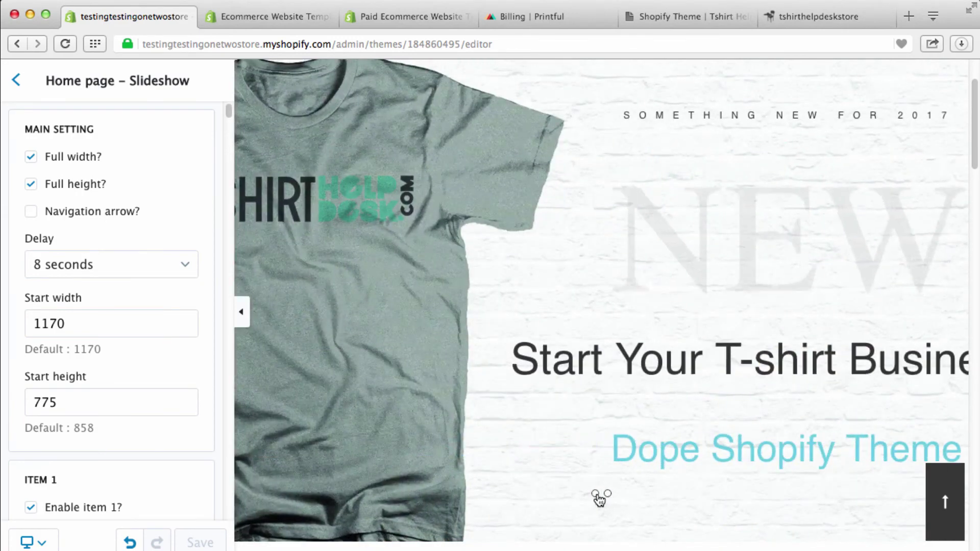